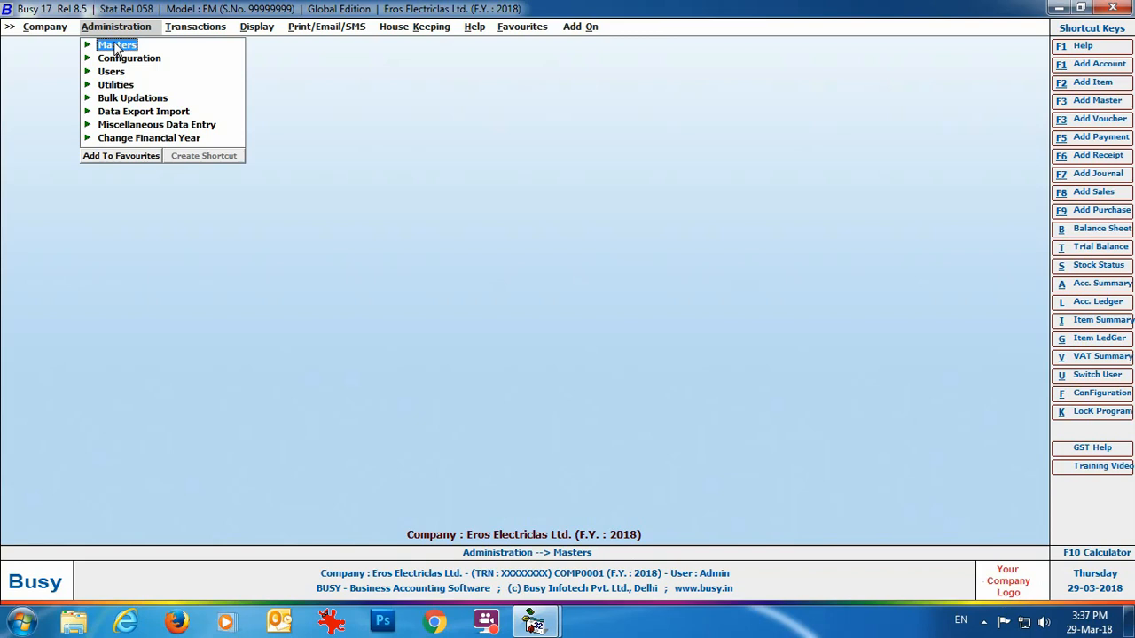
Step: Start a new account master named Car Servicing under the Expenses (Indirect/Admn.) group
left_click(116, 46)
left_click(142, 57)
left_click(169, 71)
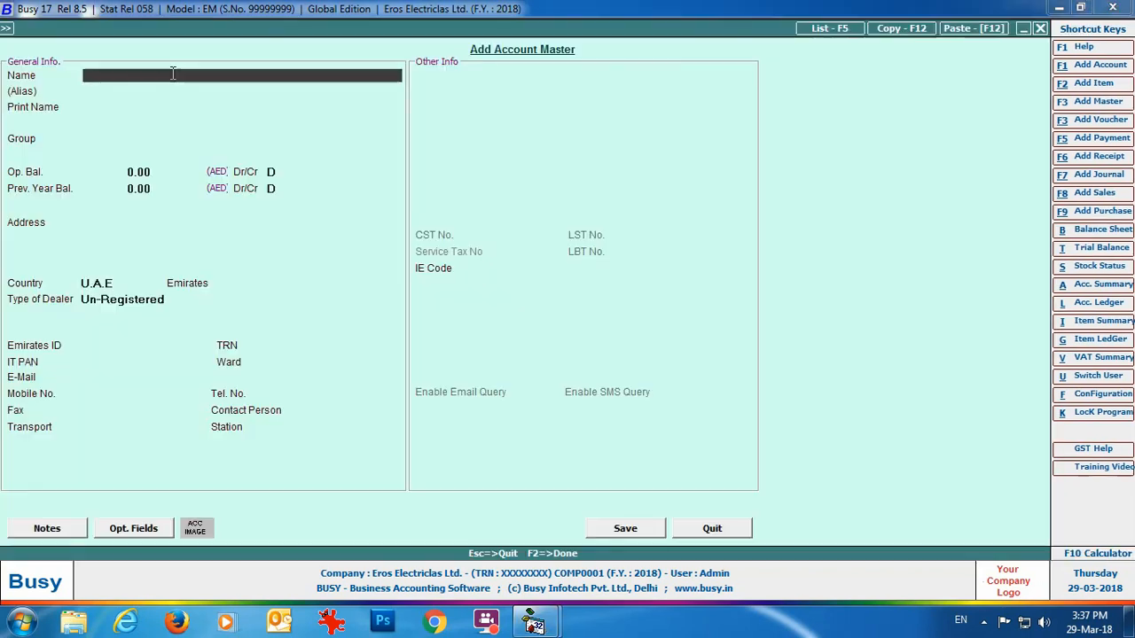
type("Car Servicing")
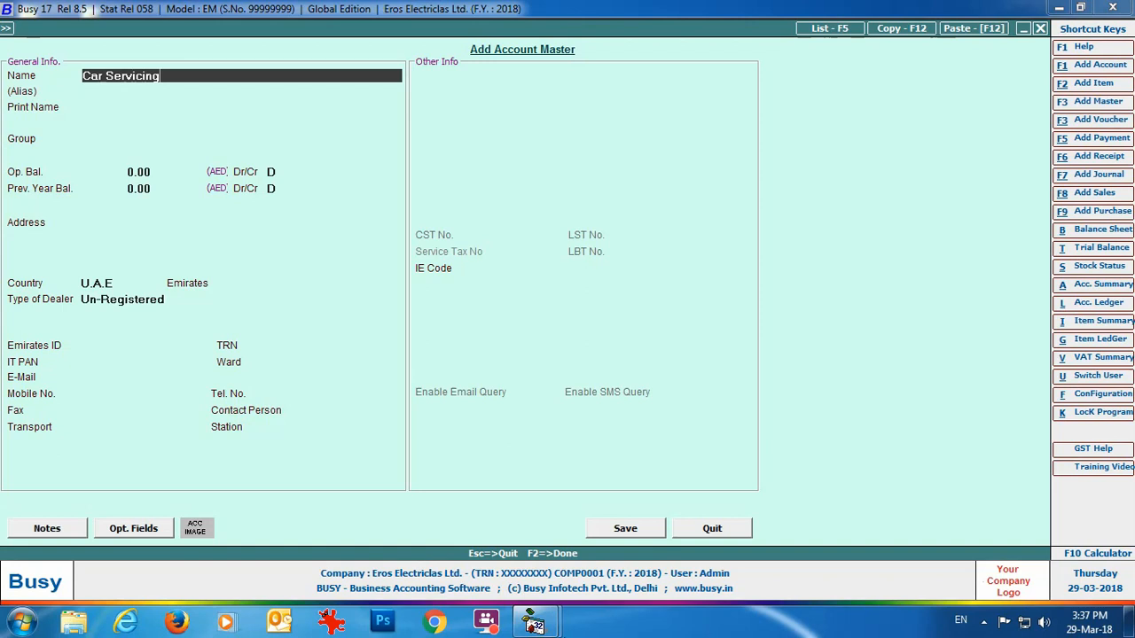
key("Return")
key("Return")
key("Return")
type("ex")
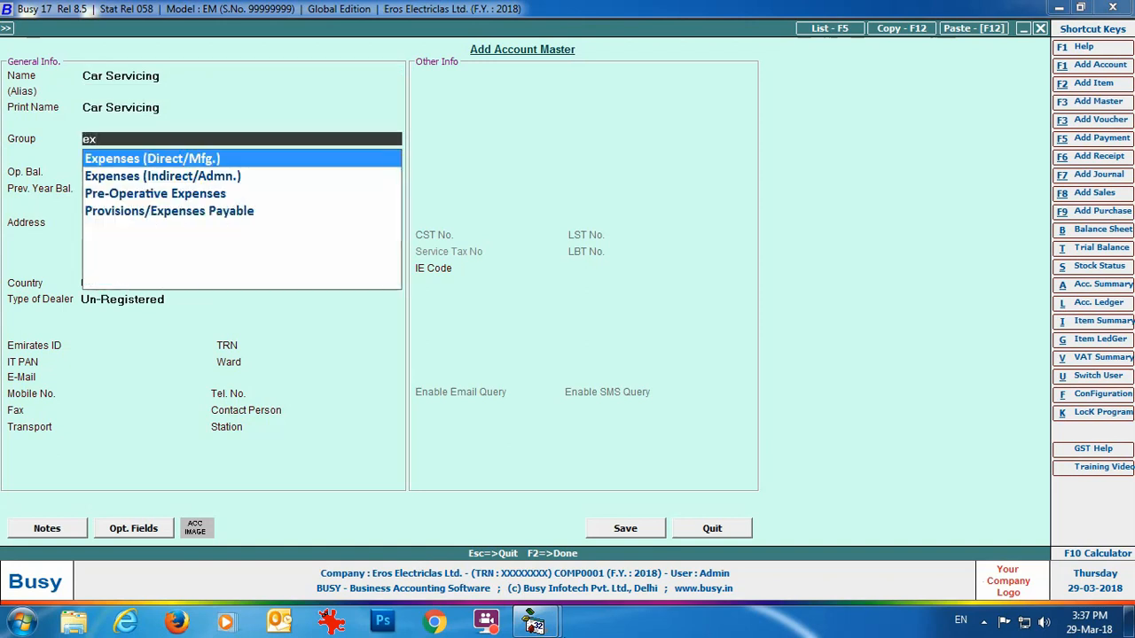
key("Down")
key("Return")
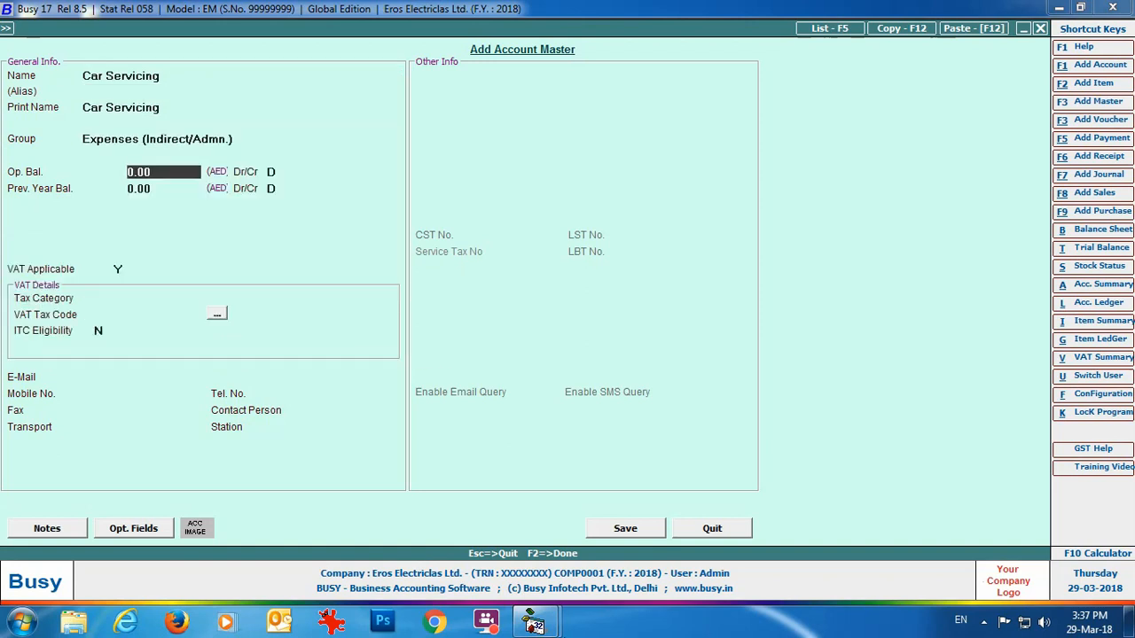
Step: Keep the balances and VAT applicability at their defaults, and set the tax category to 5% with VAT tax code 0091
key("Return")
key("Return")
key("Return")
key("Return")
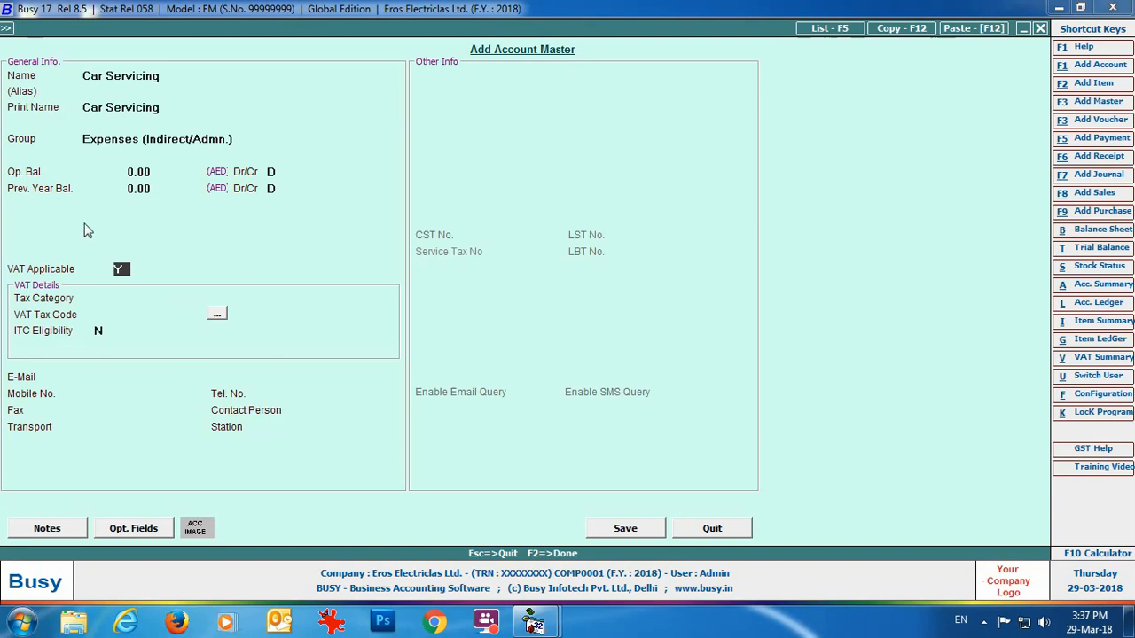
left_click(123, 296)
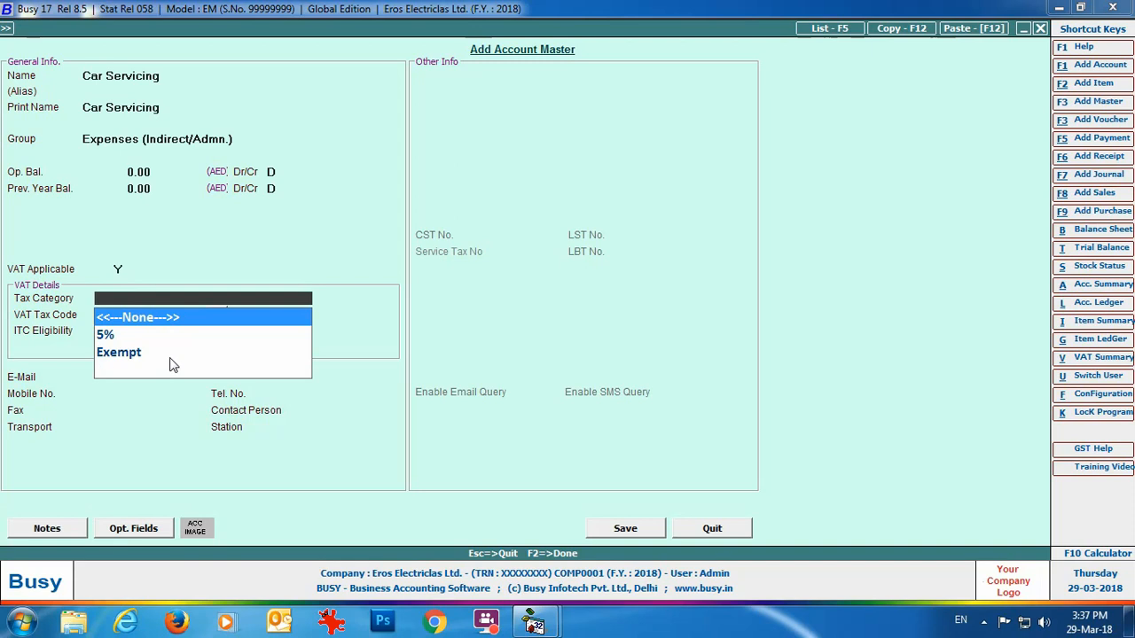
key("Down")
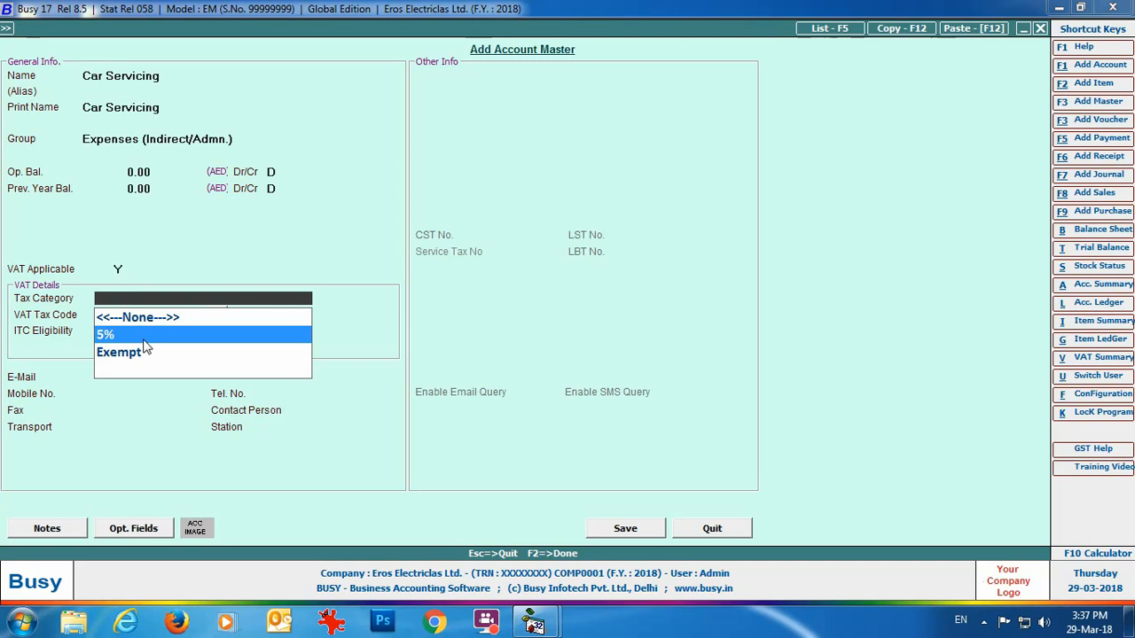
key("Return")
type("0091")
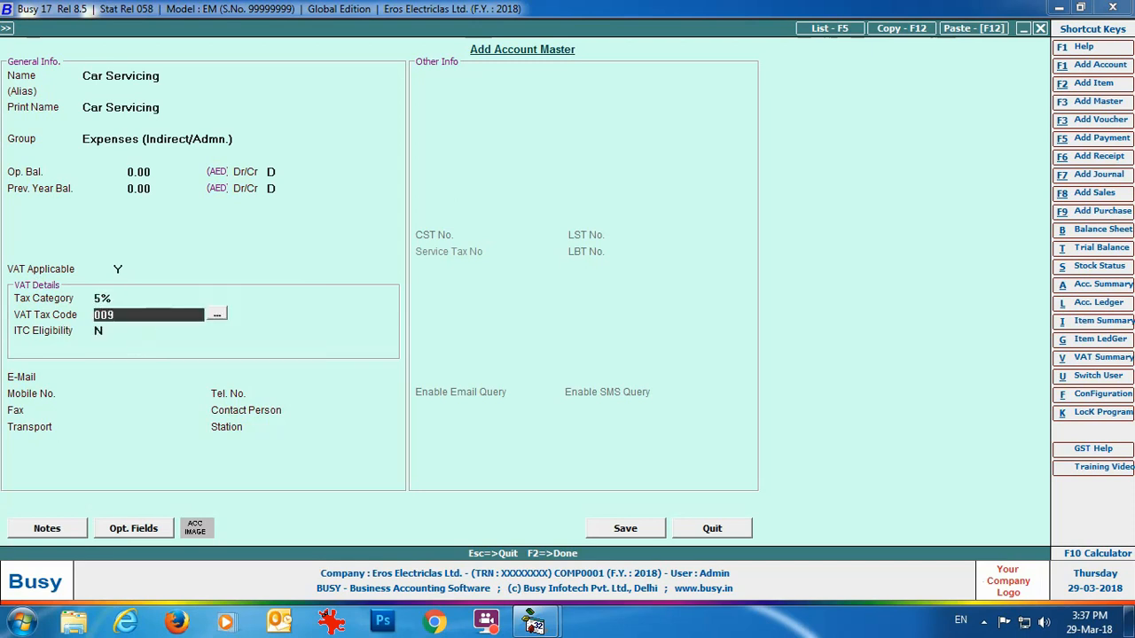
key("Return")
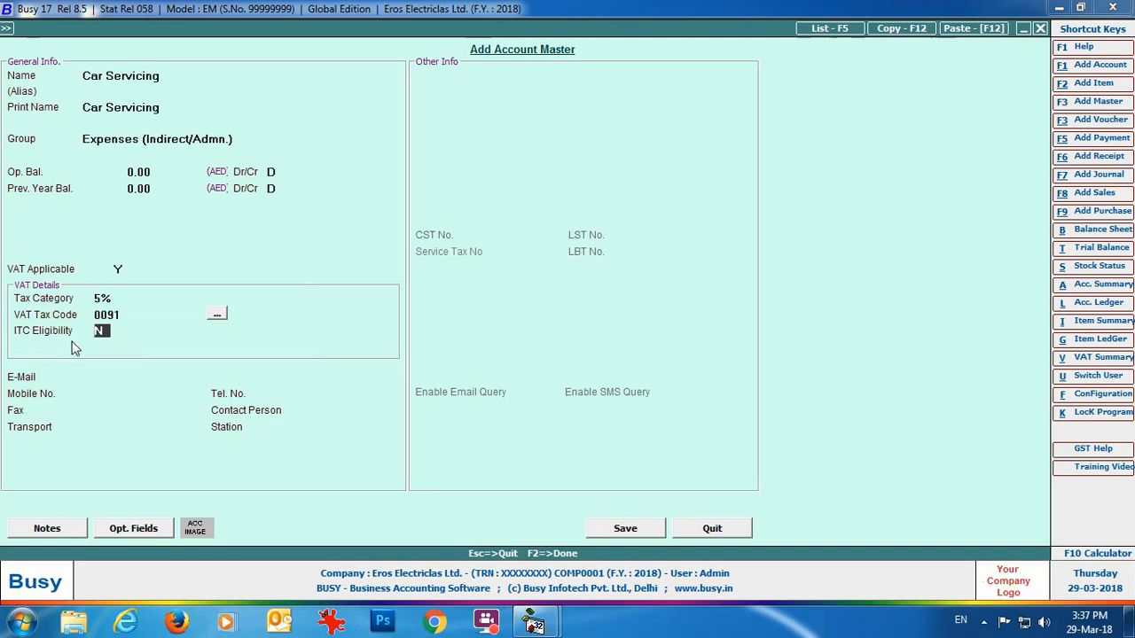
Step: Set ITC eligibility to Y, save the Car Servicing account and leave account entry
type("Y")
left_click(591, 536)
left_click(695, 534)
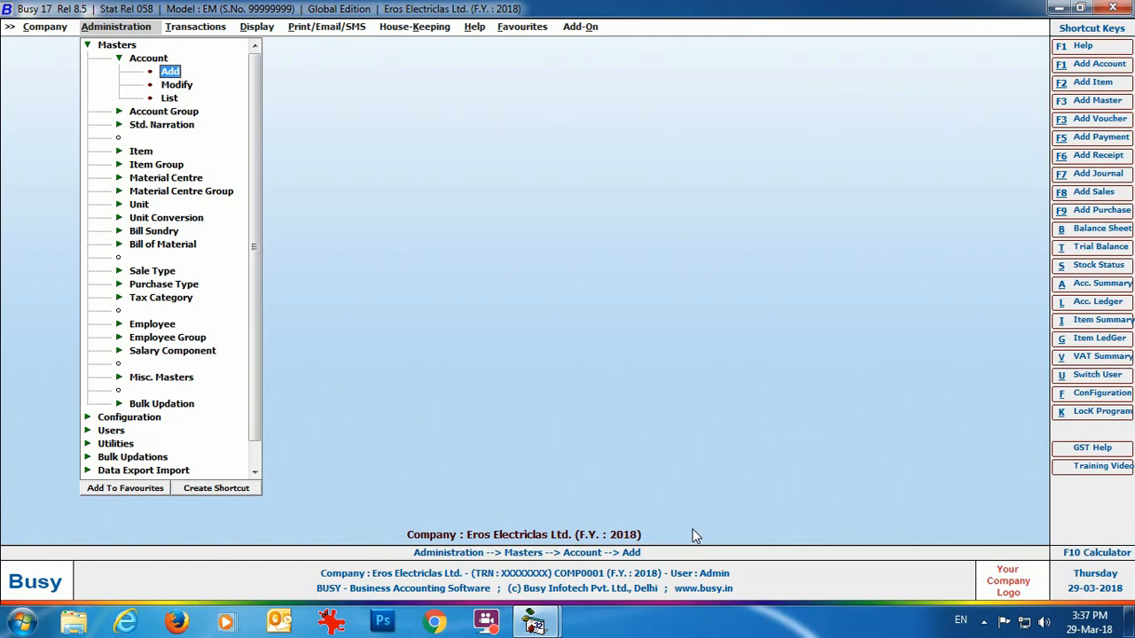
Step: Start a new journal voucher in the Main series dated 20-03-2018 with VAT nature RCM/Unreg. Expense
left_click(185, 26)
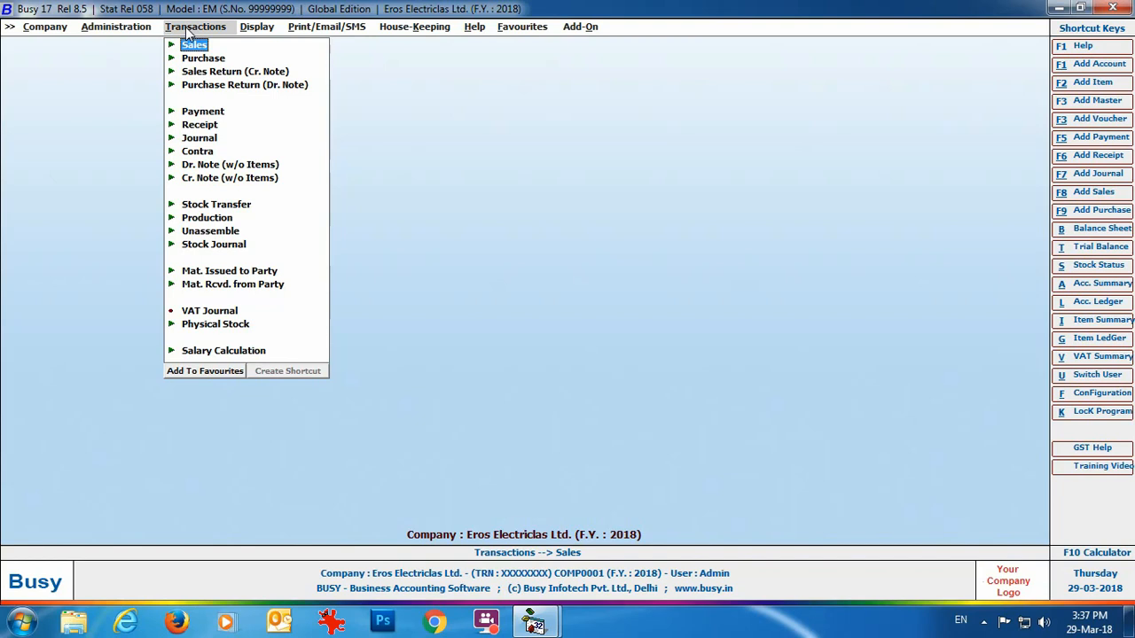
left_click(200, 138)
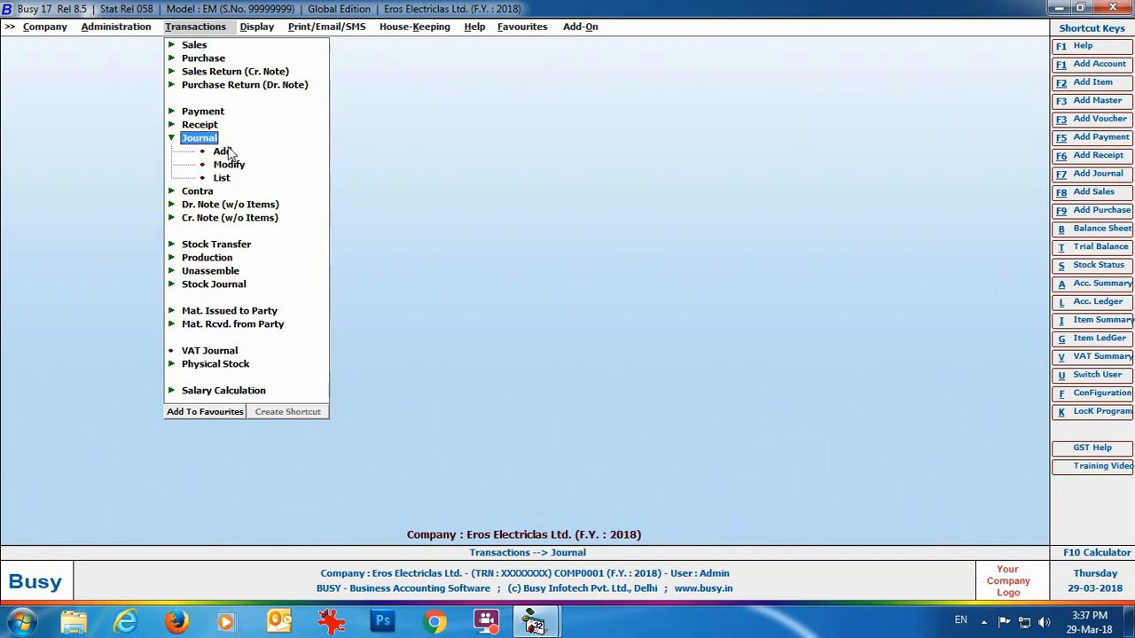
left_click(222, 152)
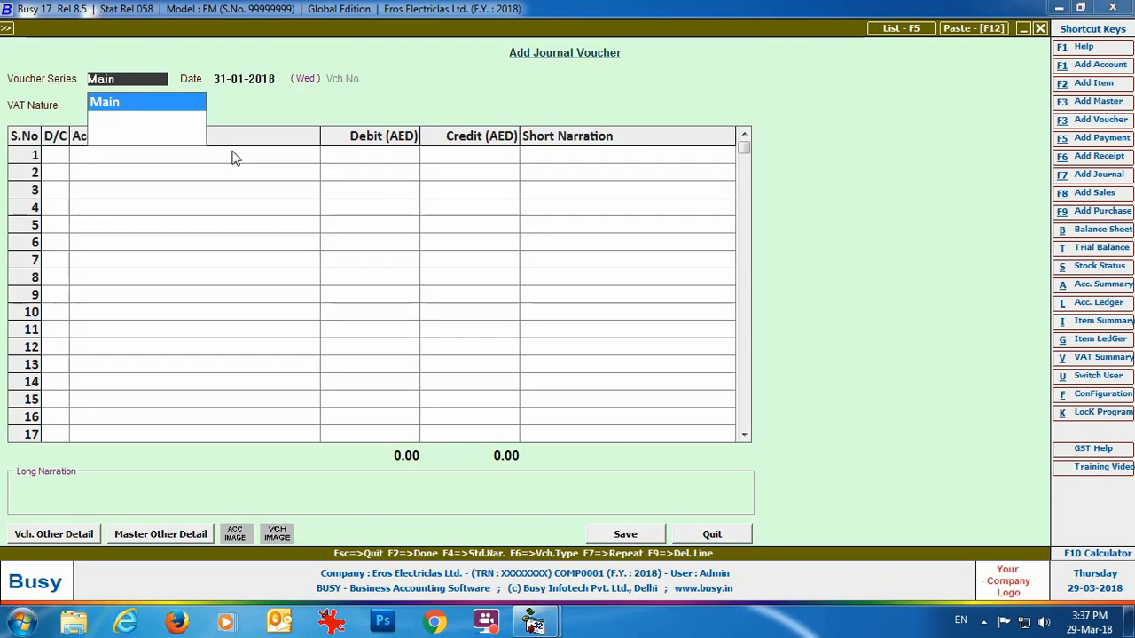
key("Return")
type("20-03")
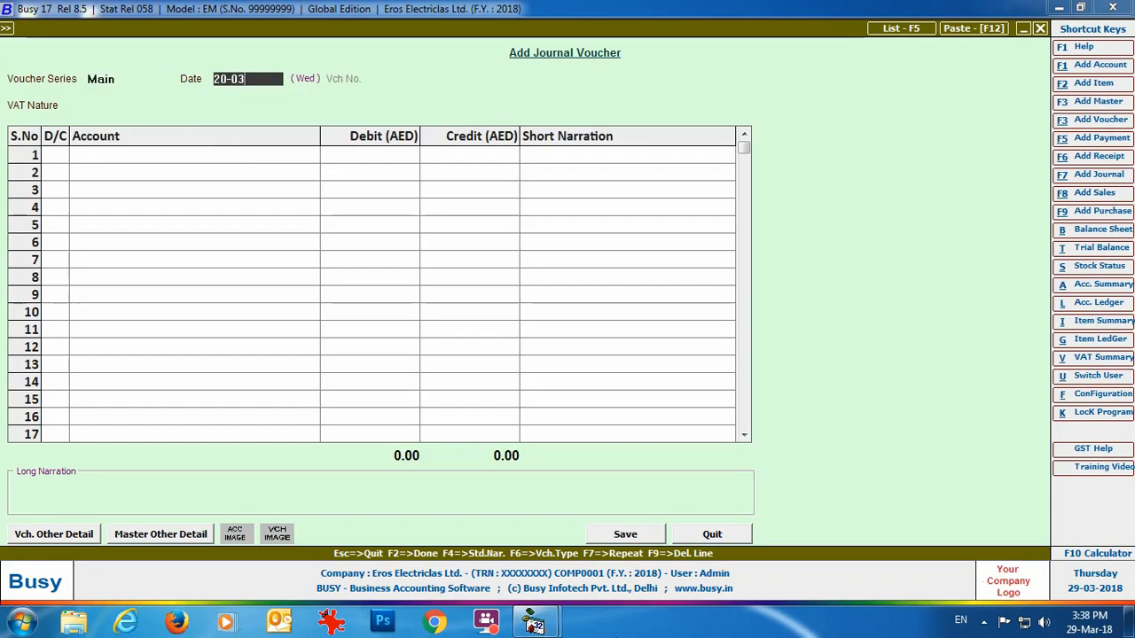
key("Return")
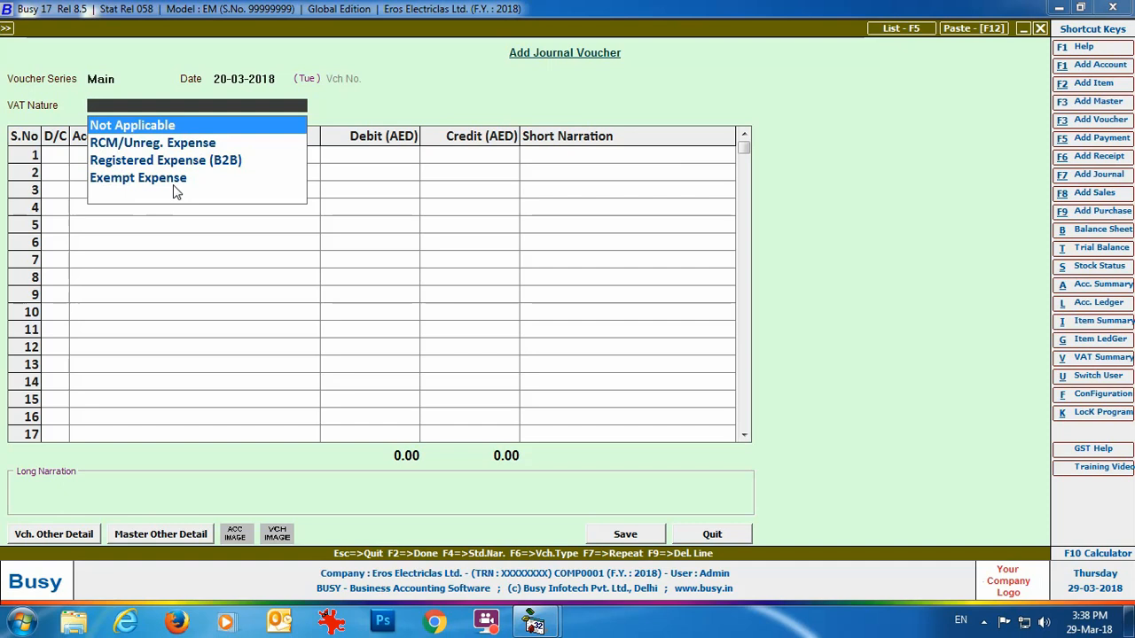
key("Down")
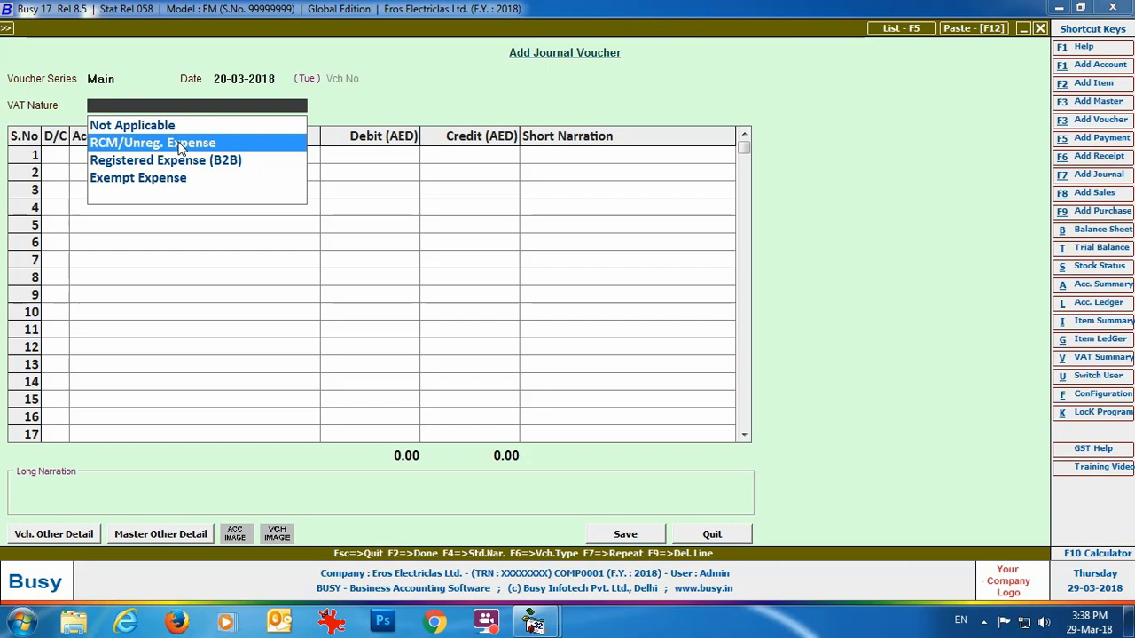
left_click(180, 148)
Step: Choose Office Maintenance Expenses as the debit account in the voucher's first row
type("off")
key("Down")
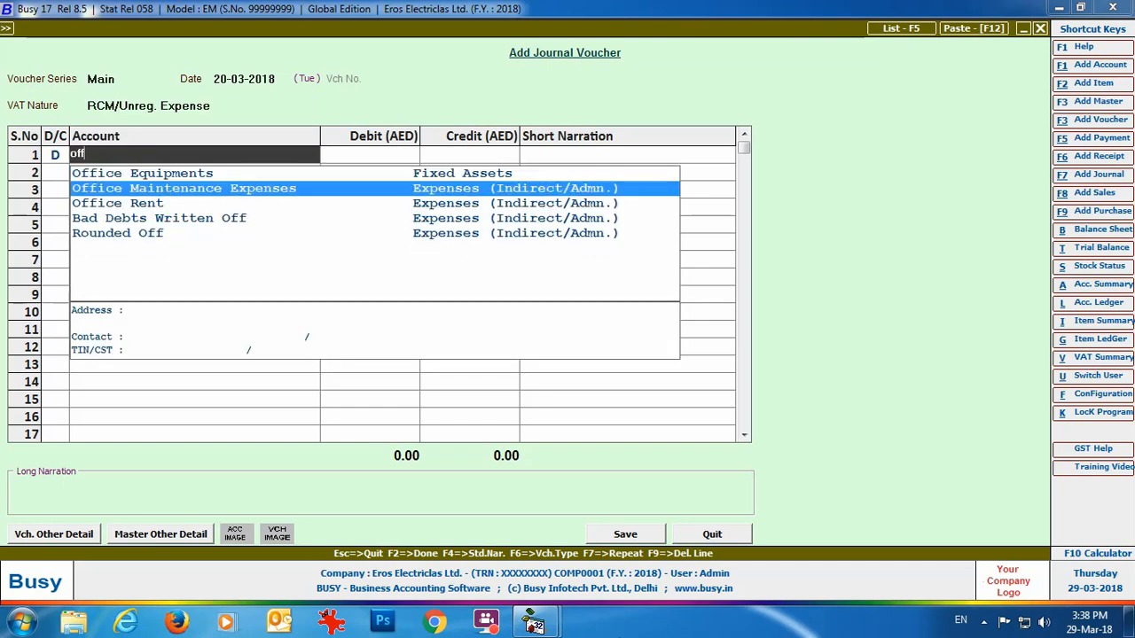
key("Return")
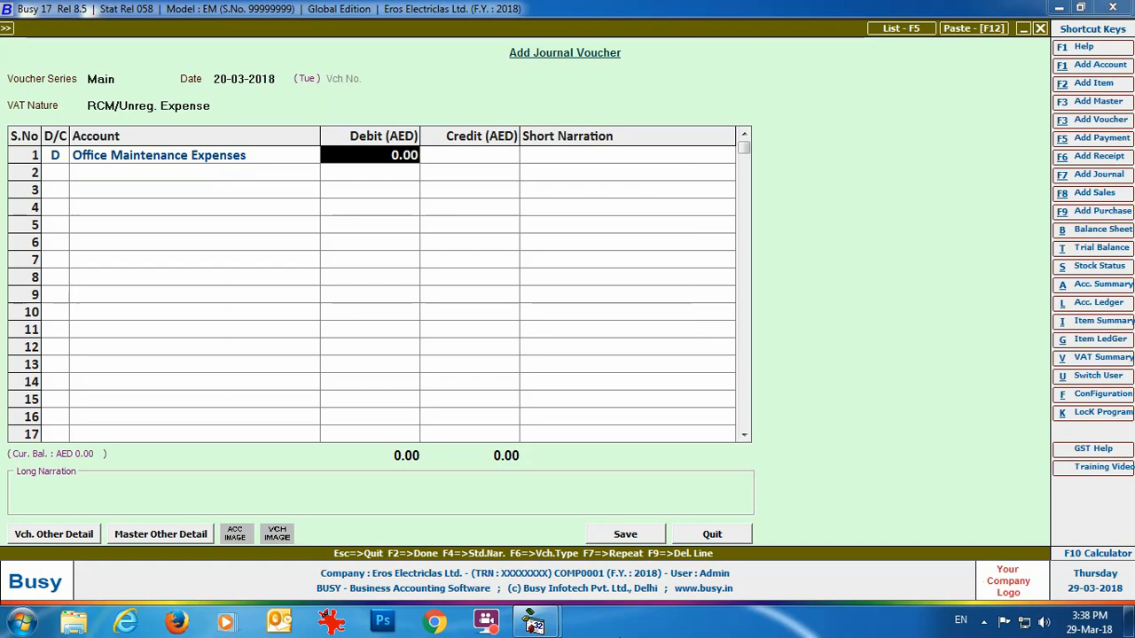
Step: Check the VAT details in the Office Maintenance Expenses account master, then return to the voucher without changes
key("Left")
key("alt+m")
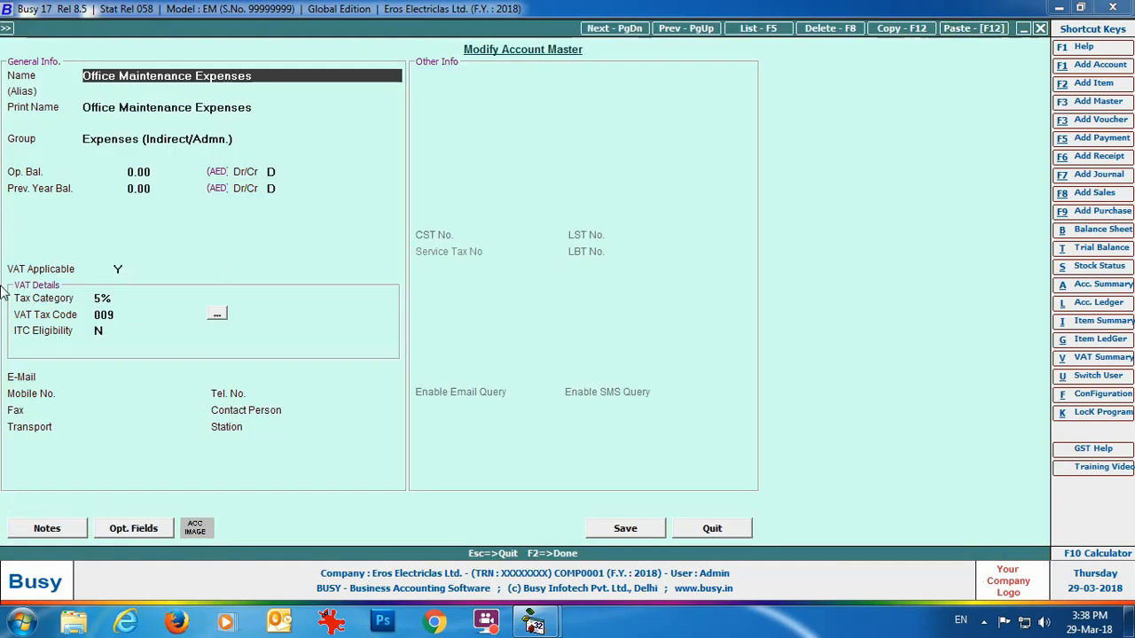
left_click(712, 528)
Step: Debit the office maintenance row with AED 500.00, credit the same amount to Cash, and save the voucher
key("Return")
key("Return")
key("Return")
type("cash")
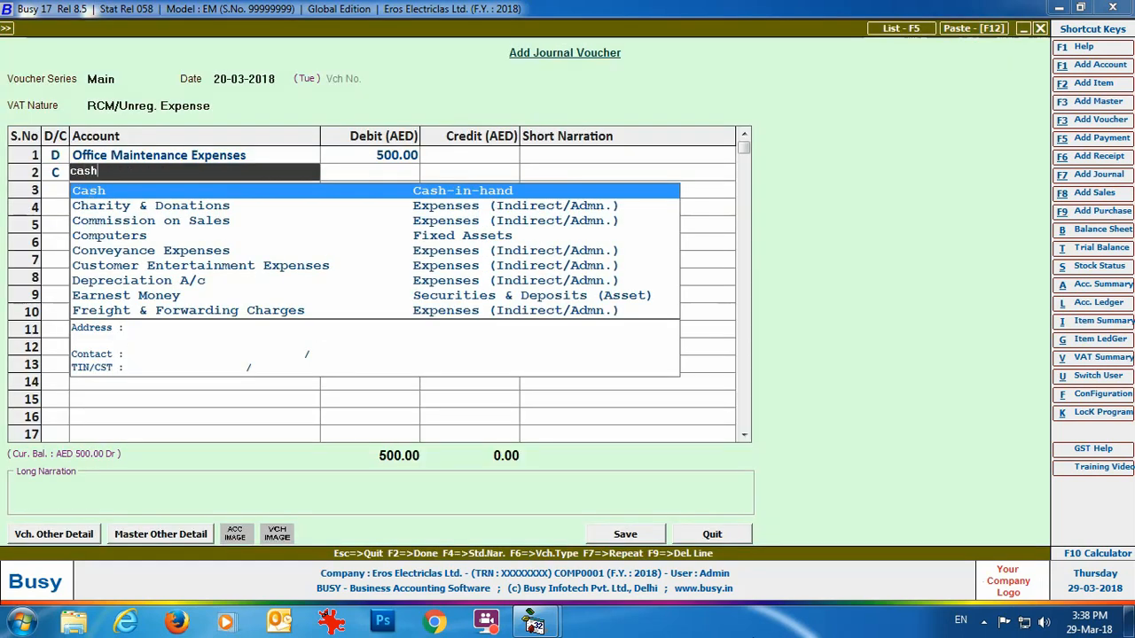
key("Return")
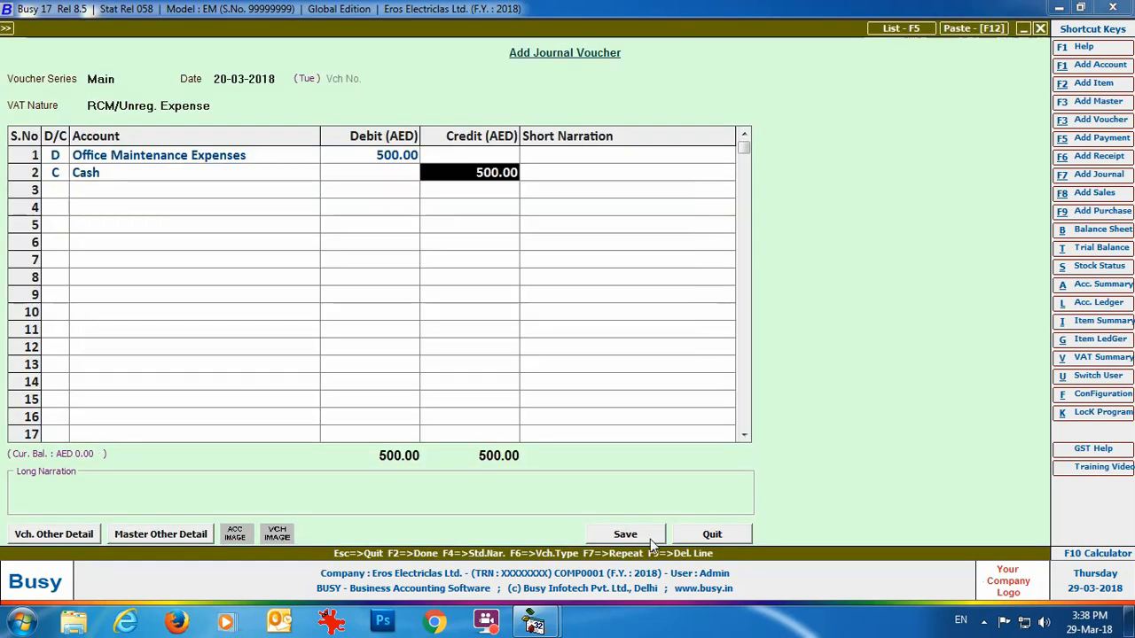
left_click(650, 539)
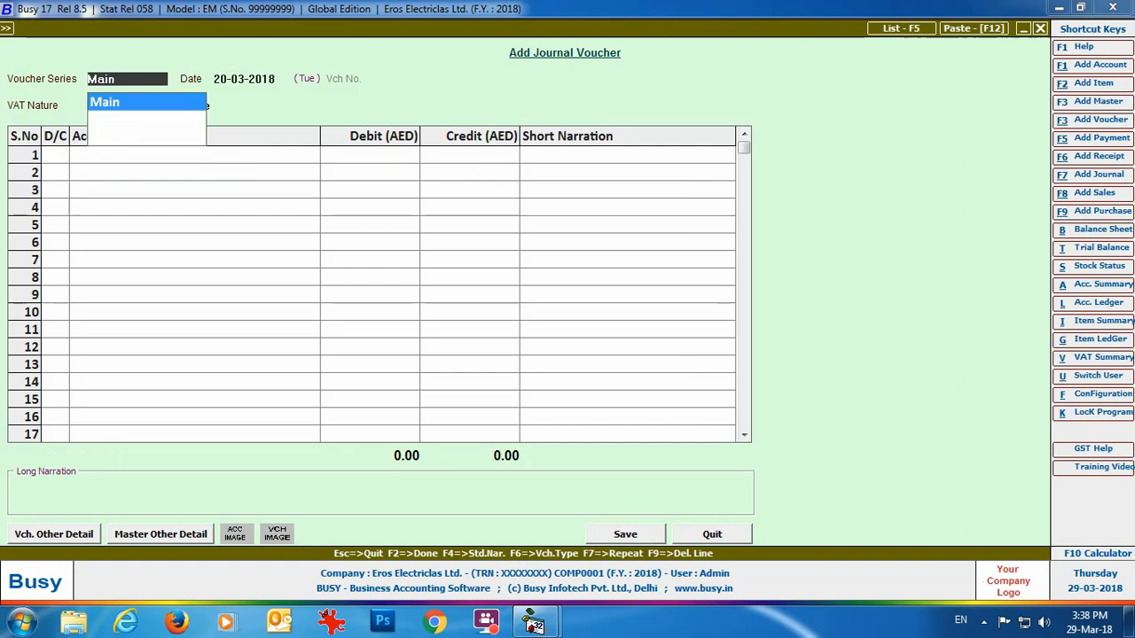
Step: Keep the Main series and date for the next journal voucher, and set its VAT nature to Registered Expense (B2B)
key("Return")
key("Return")
key("Down")
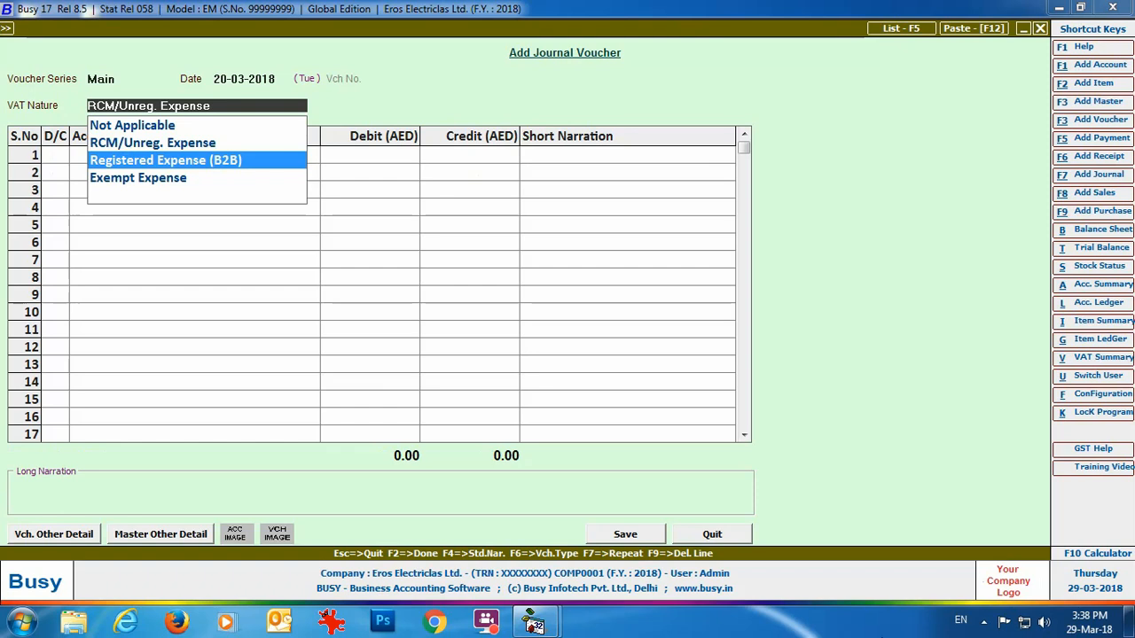
key("Return")
Step: Debit the Car Servicing account with AED 1,000.00 in the first row
key("Return")
type("car")
key("Return")
type("1000")
key("Return")
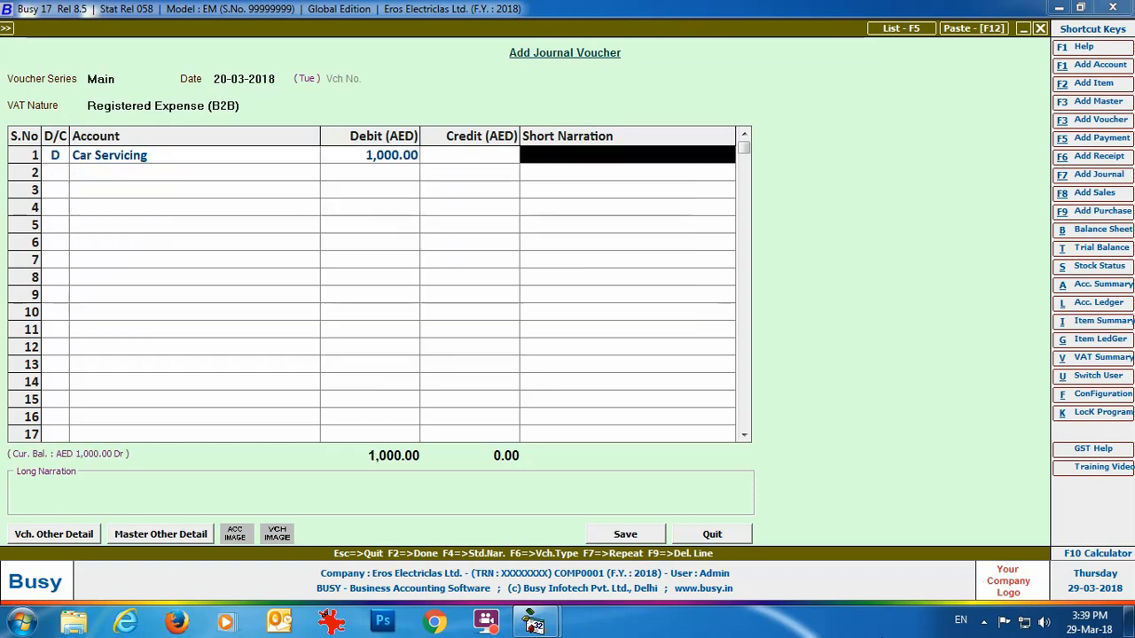
Step: Debit the VAT Input account with AED 50.00 in the second row
key("Return")
type("d")
key("Return")
type("va")
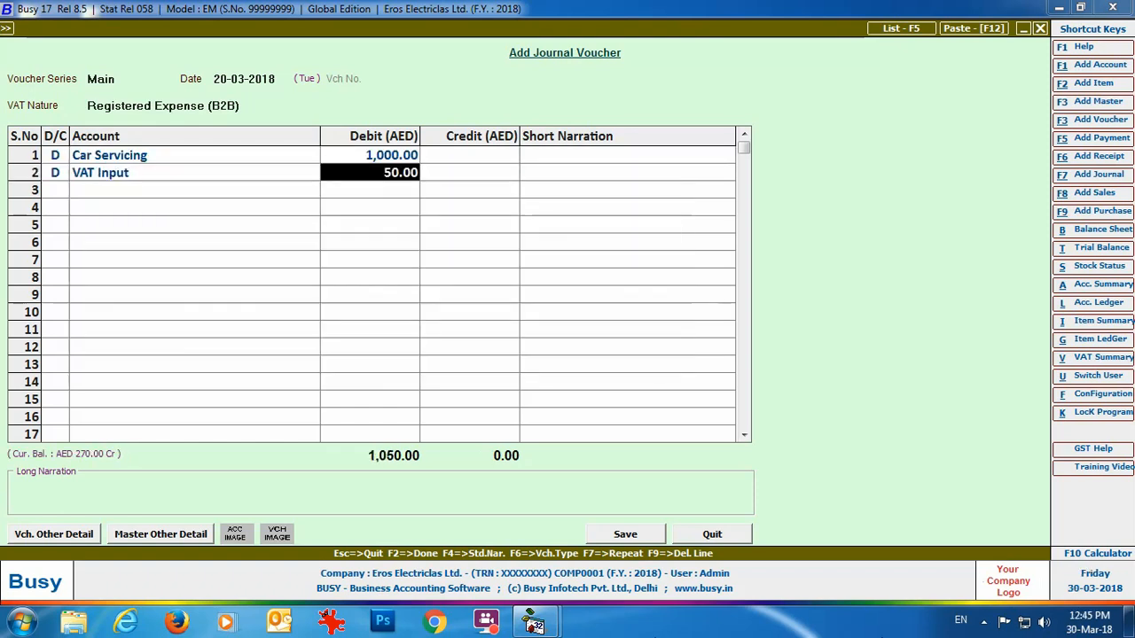
key("Return")
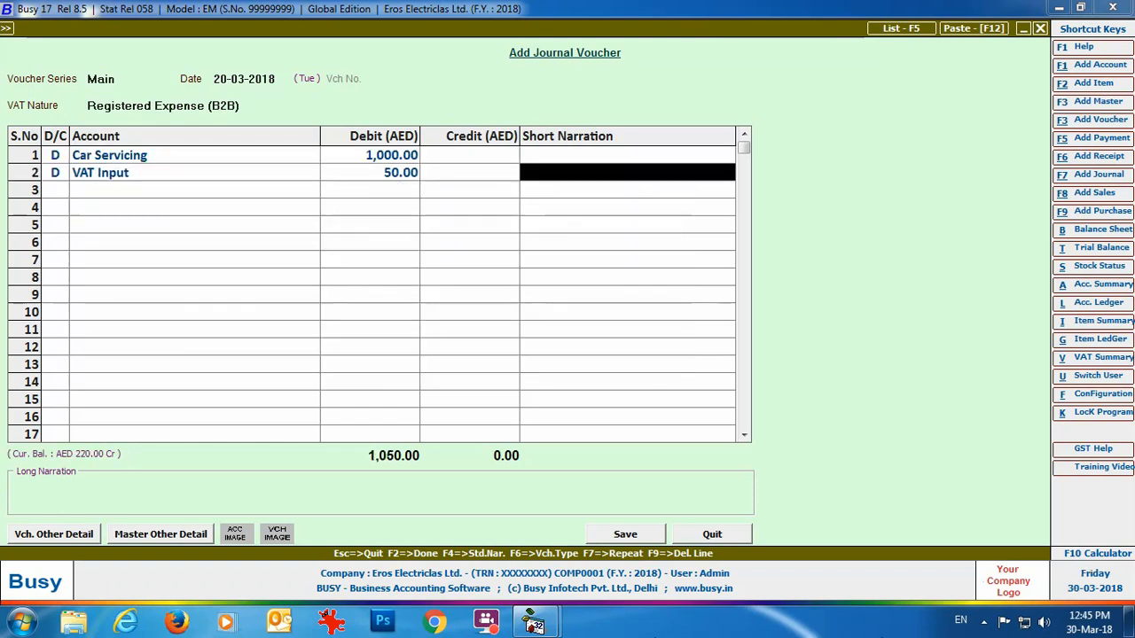
Step: Credit United Arab Bank with AED 1,050.00 in the third row and proceed to the voucher's registered expense details
key("Return")
key("Return")
type("un")
key("Return")
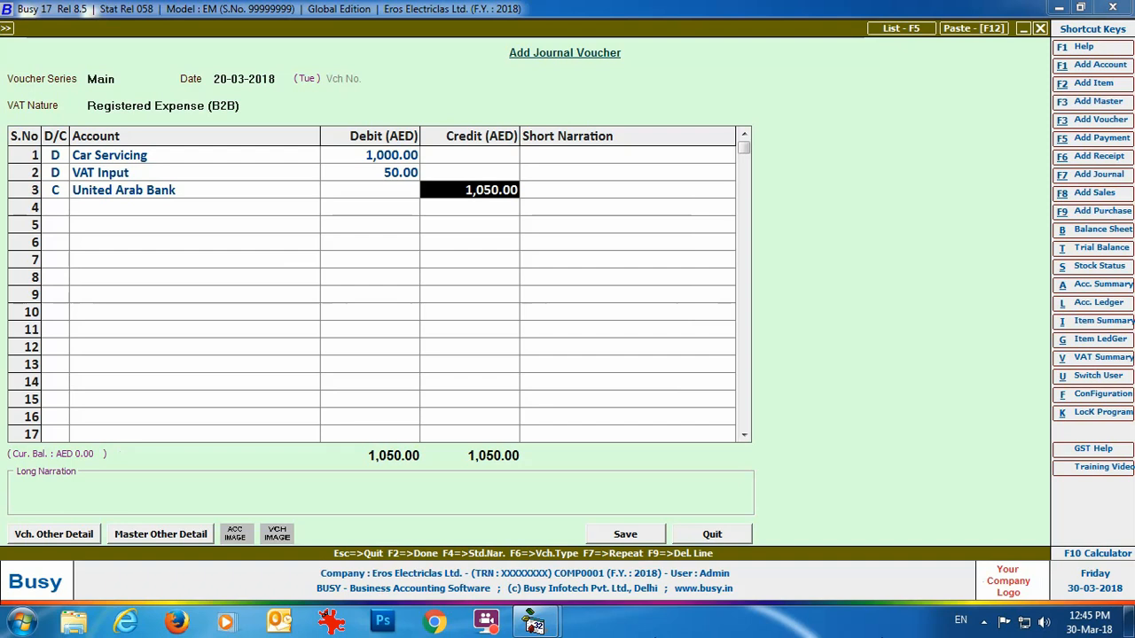
left_click(603, 536)
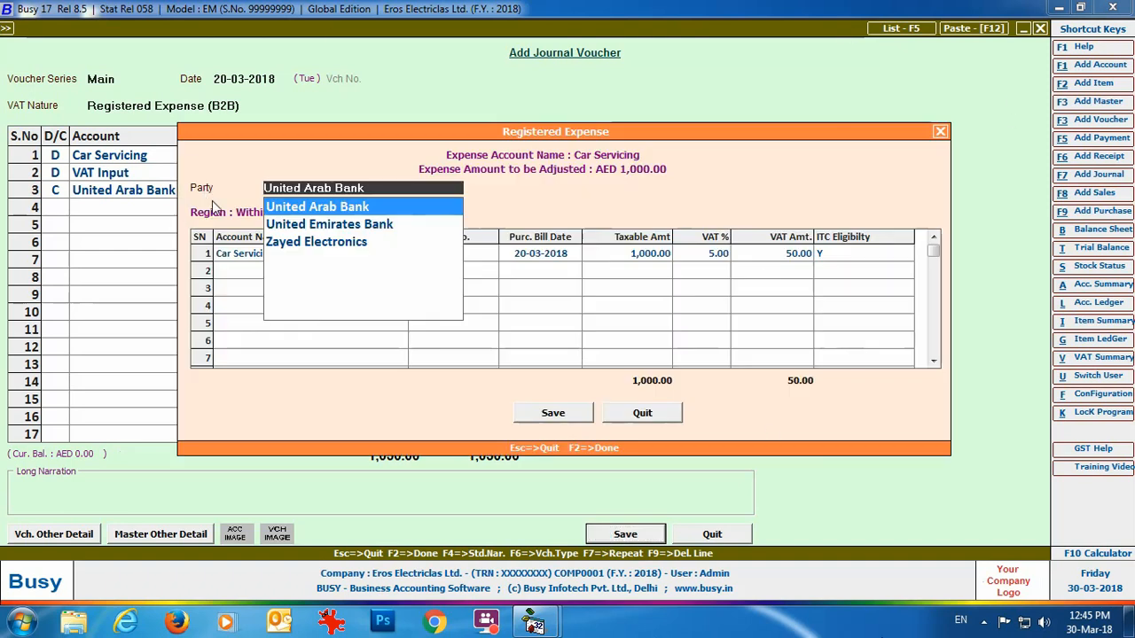
Step: Select Abu Dhabi Motors as the party for the registered expense
type("a")
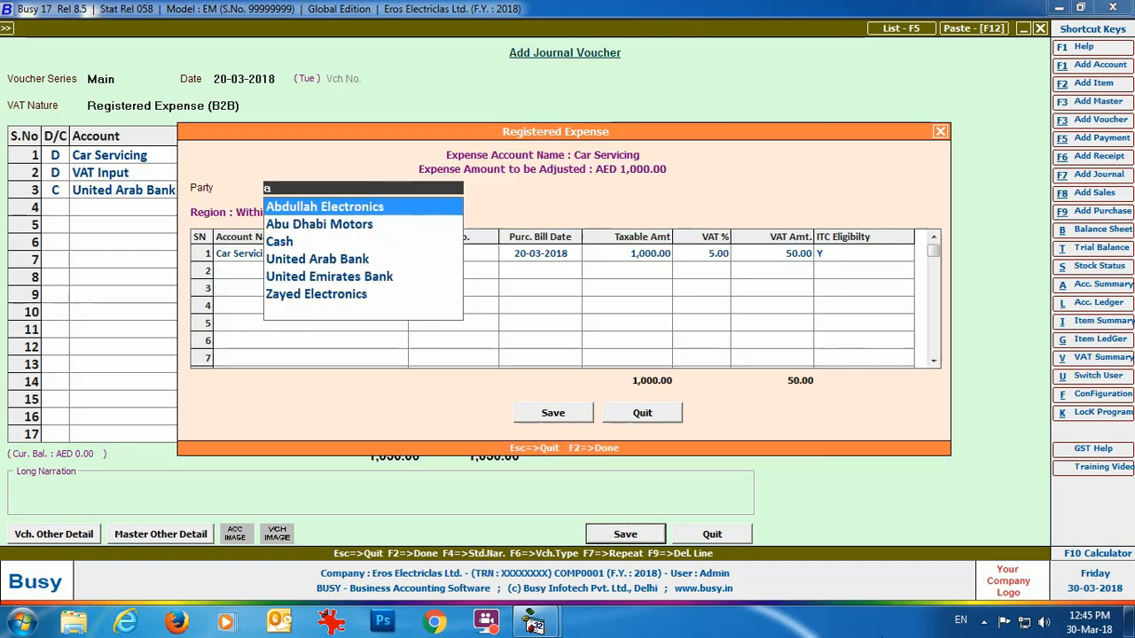
key("Down")
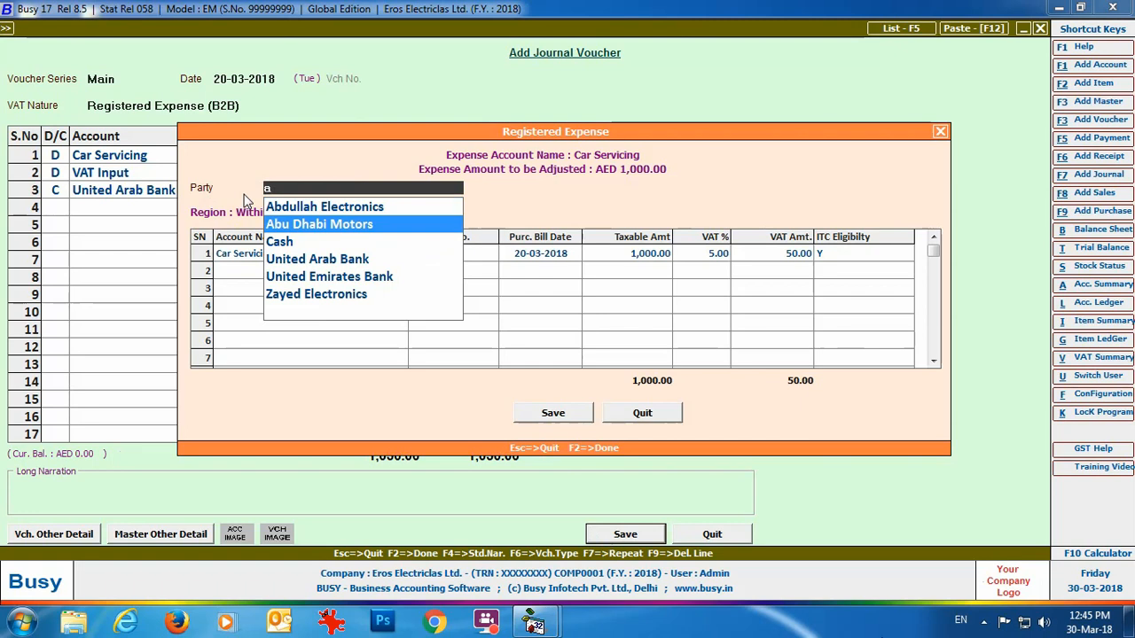
key("Return")
Step: Enter purchase invoice number 0076 for Car Servicing, keeping the bill date, taxable amount, VAT rate and VAT amount as filled in
left_click(448, 257)
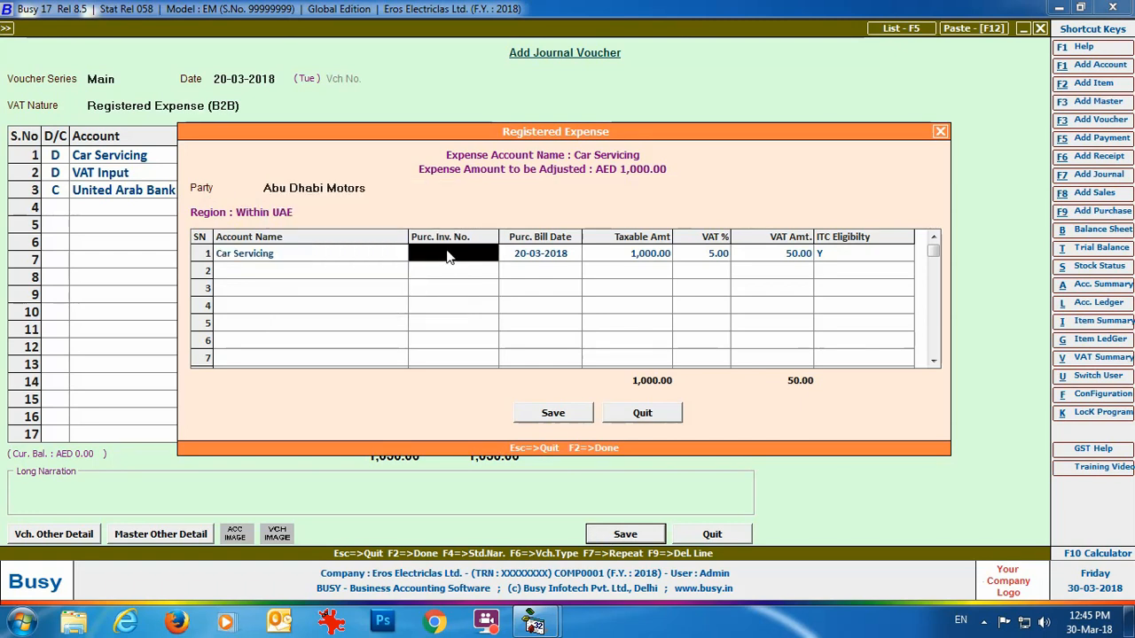
type("0076")
key("Return")
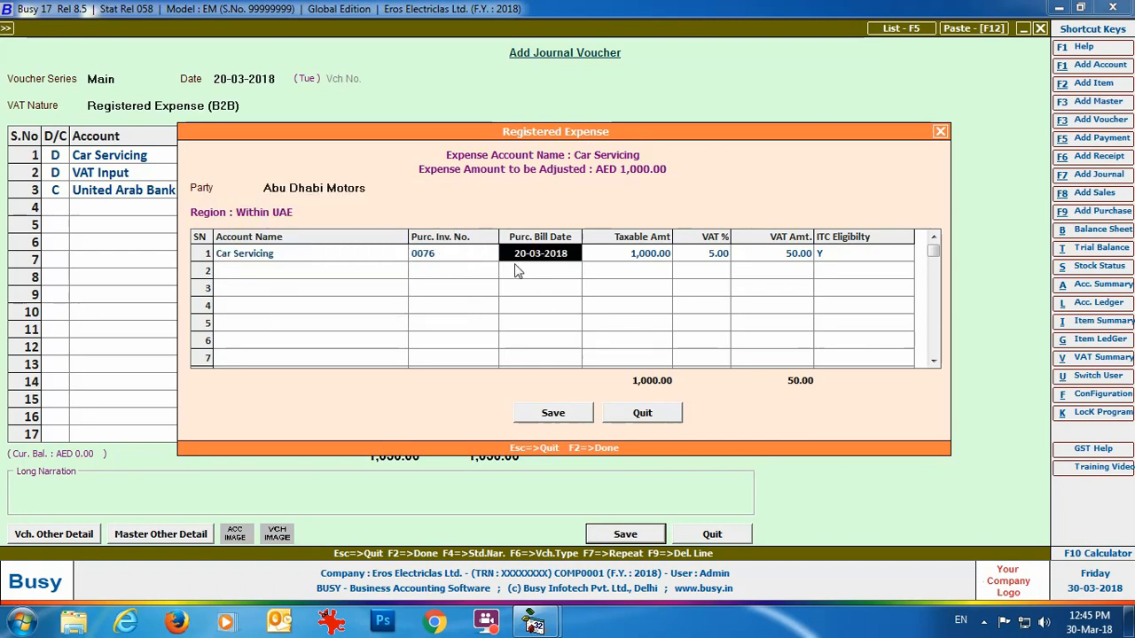
key("Return")
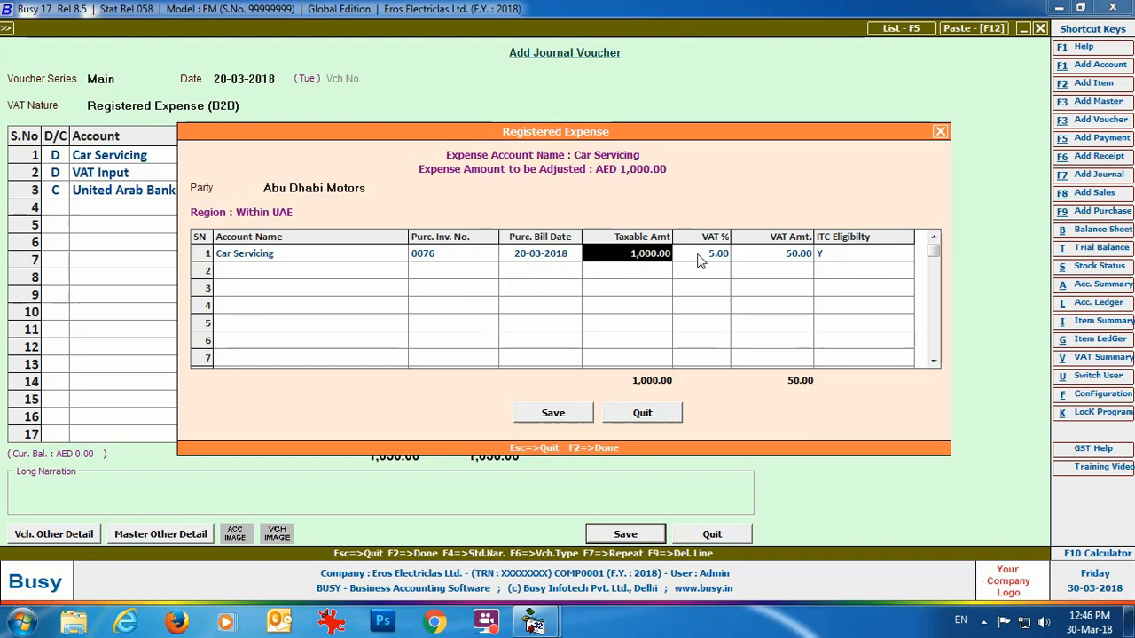
key("Return")
key("Return")
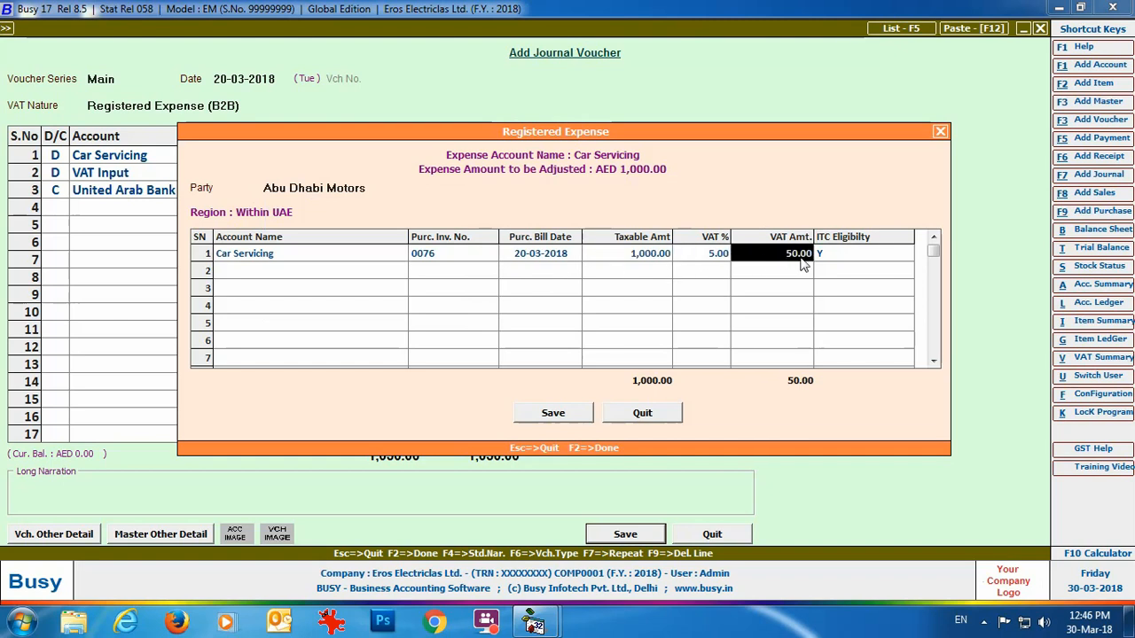
key("Return")
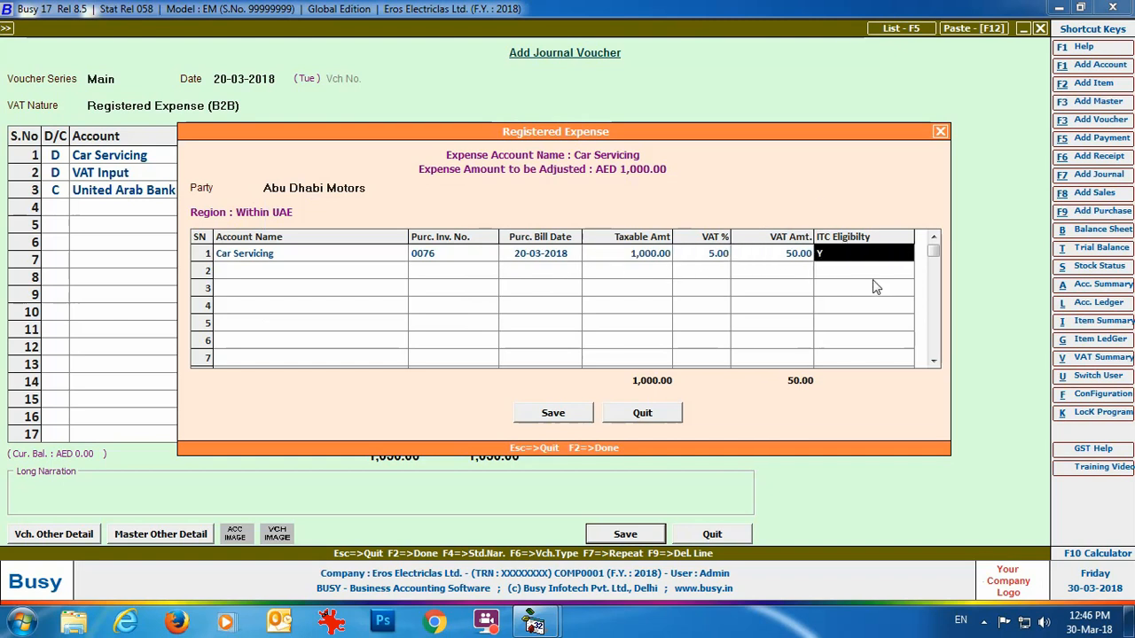
Step: Save the registered expense details and set the new Main-series journal voucher dated 20-03-2018 to VAT nature Exempt Expense
left_click(541, 414)
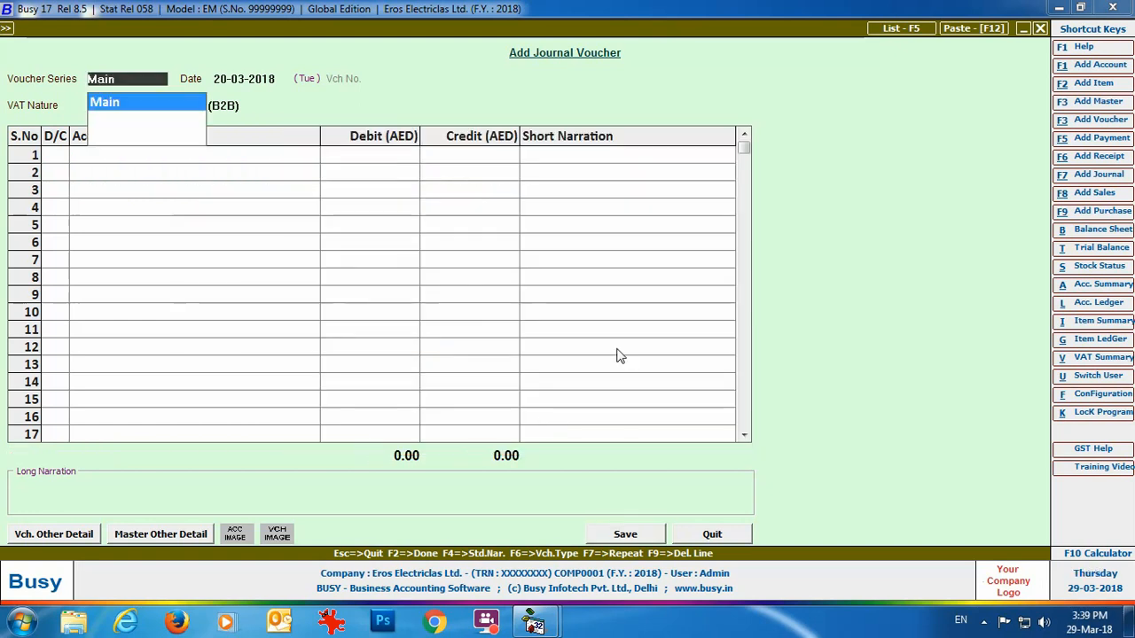
key("Return")
key("Return")
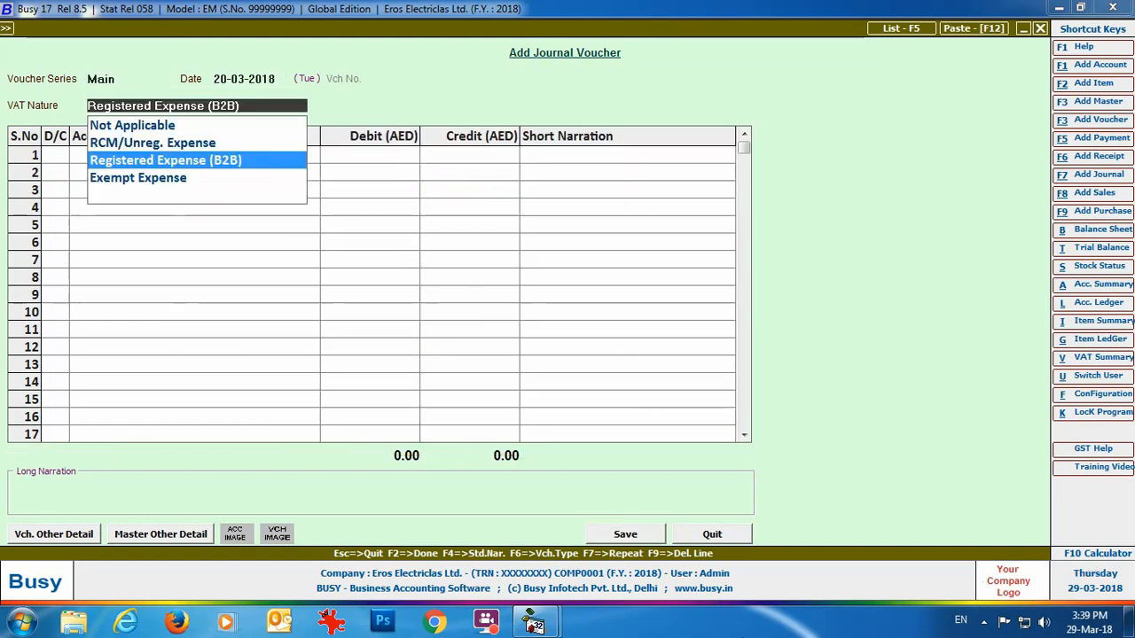
key("Down")
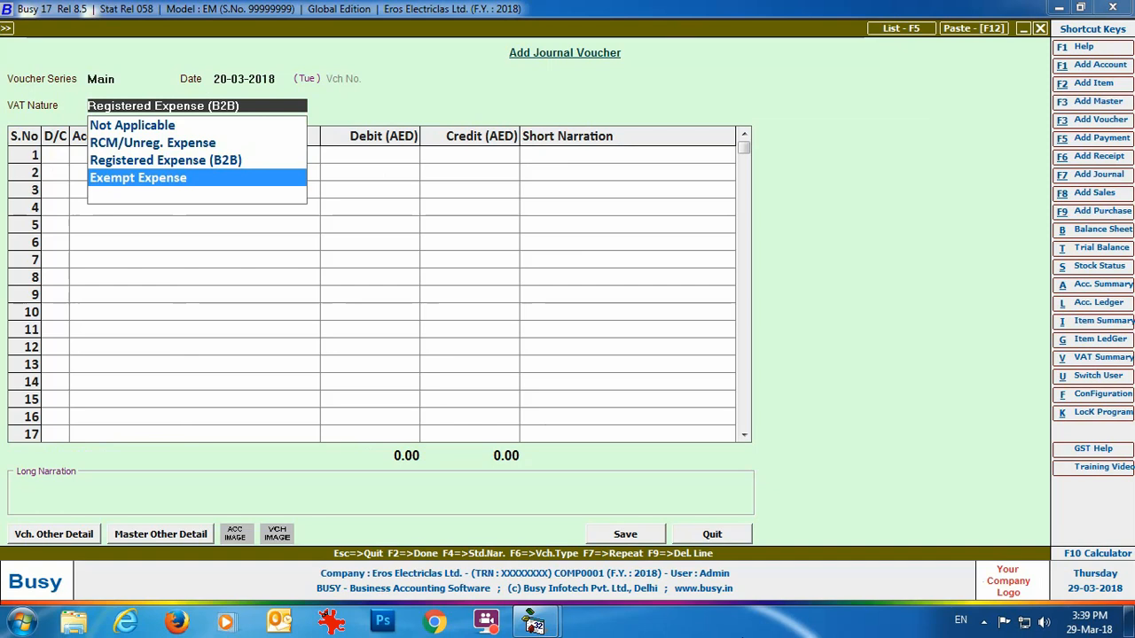
key("Return")
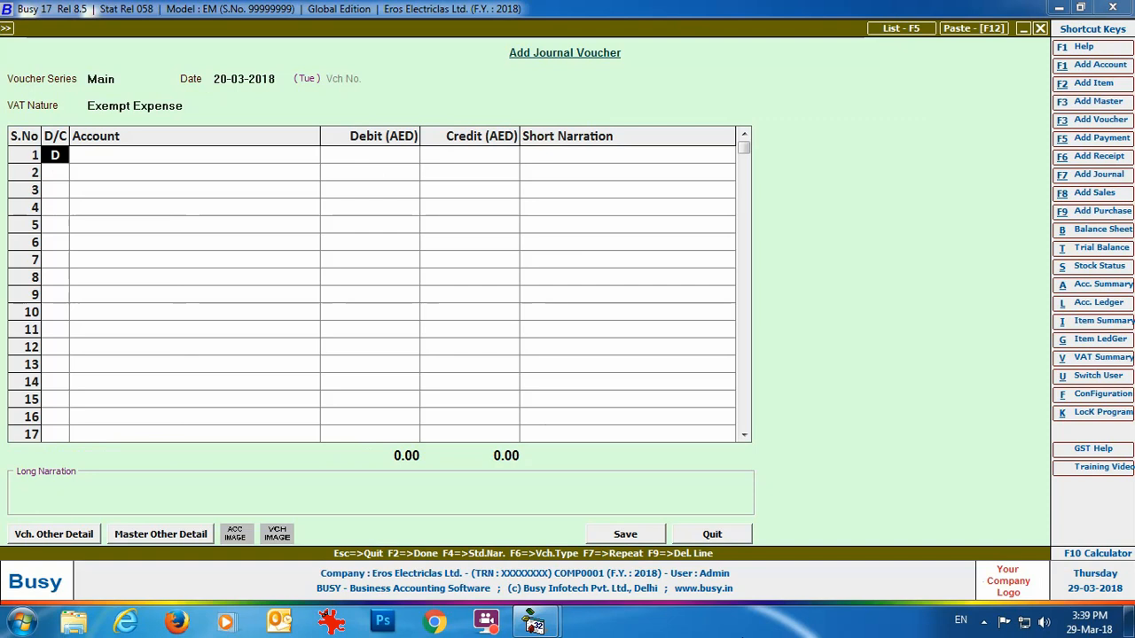
Step: Select Travelling Expenses as the debit account in the first row and check the VAT details in its account master
key("Return")
type("tr")
key("Return")
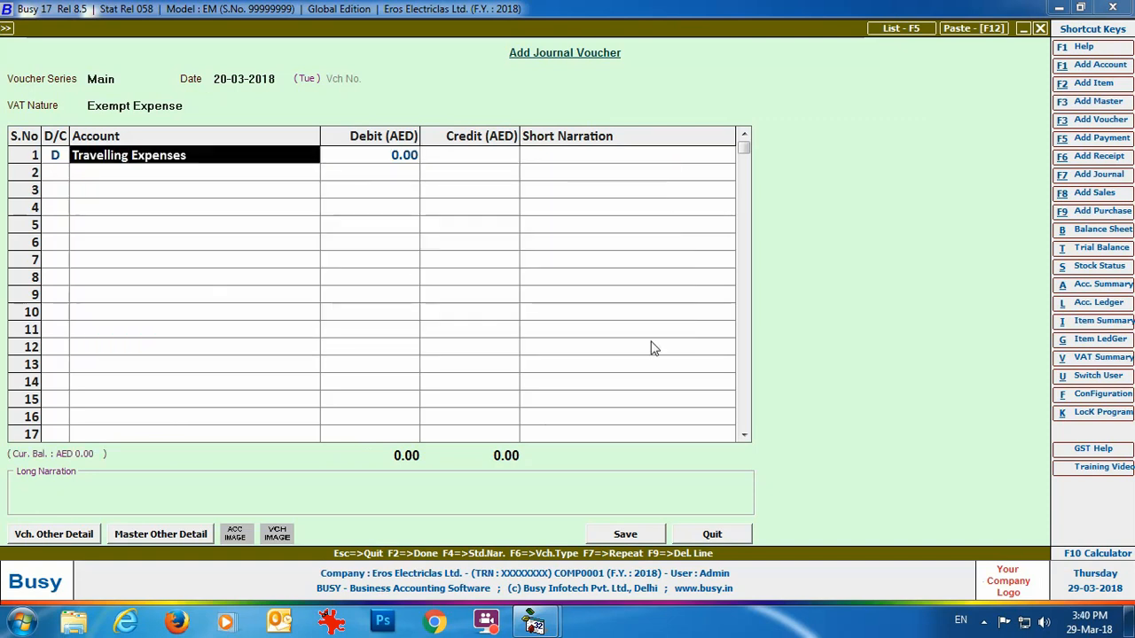
key("alt+m")
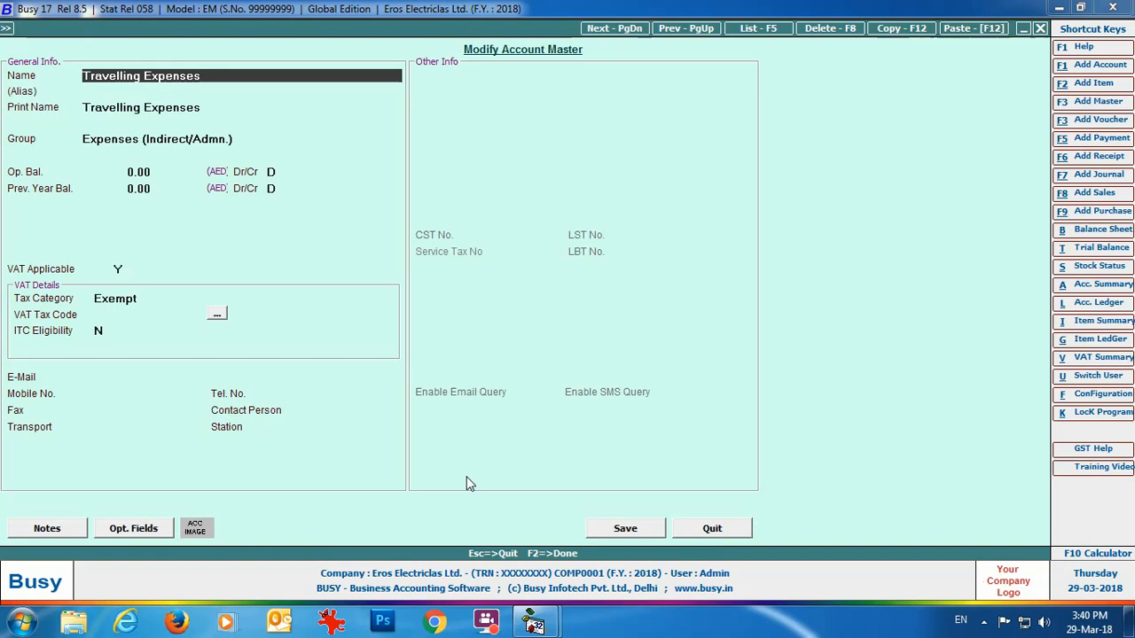
left_click(681, 527)
Step: Enter the Travelling Expenses debit of AED 400.00 with a matching Cash credit of AED 400.00, and save the voucher
type("400")
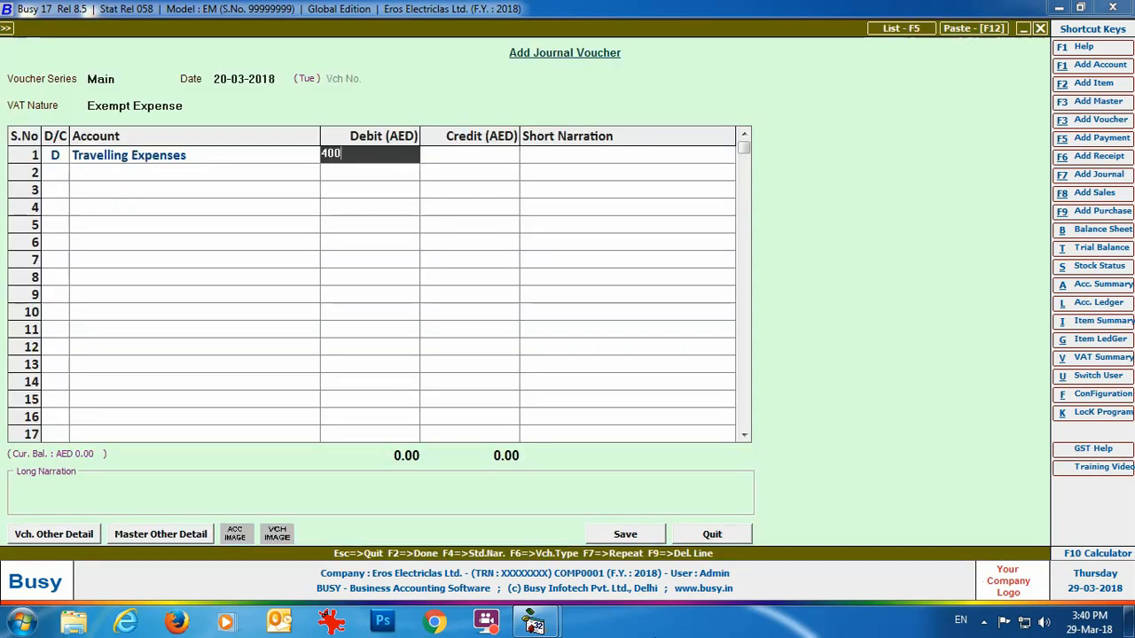
key("Return")
key("Return")
key("Return")
type("cash")
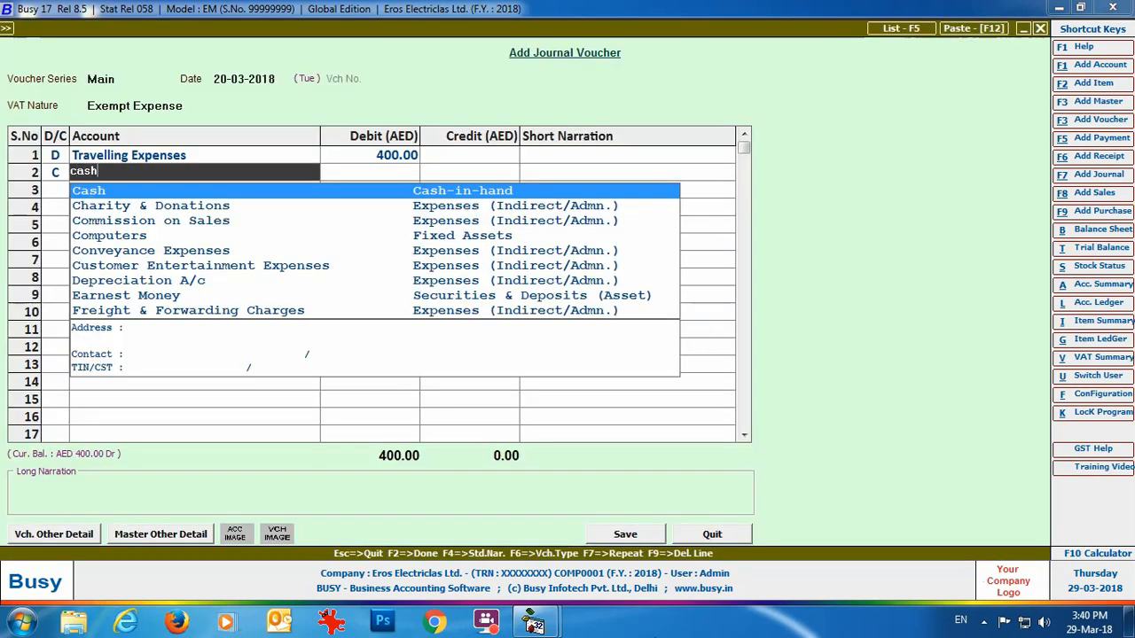
key("Return")
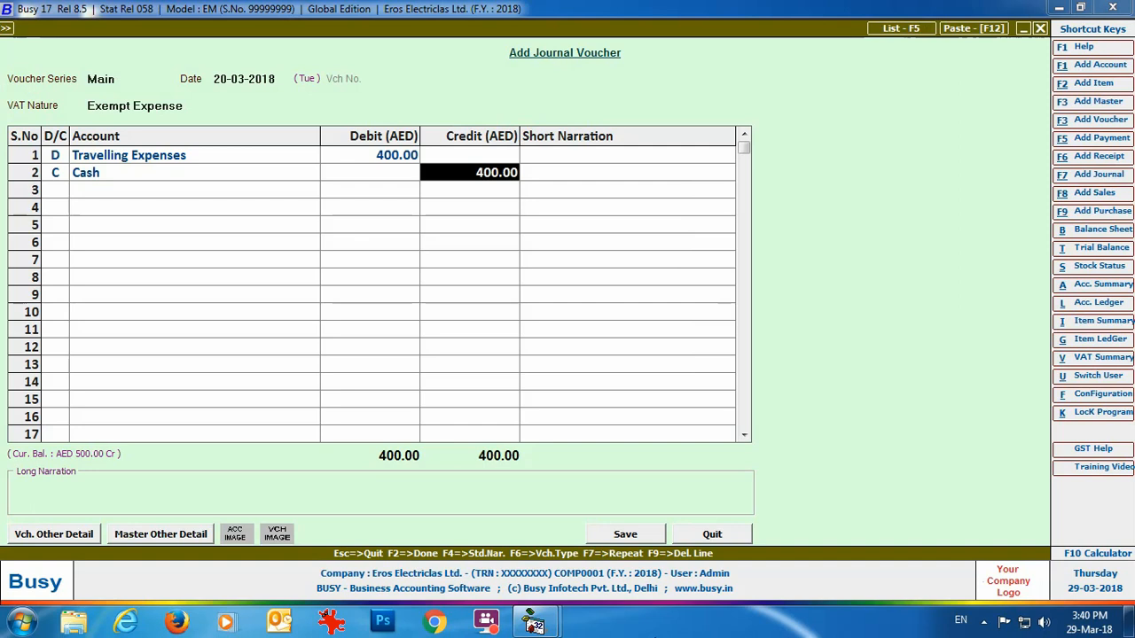
key("F2")
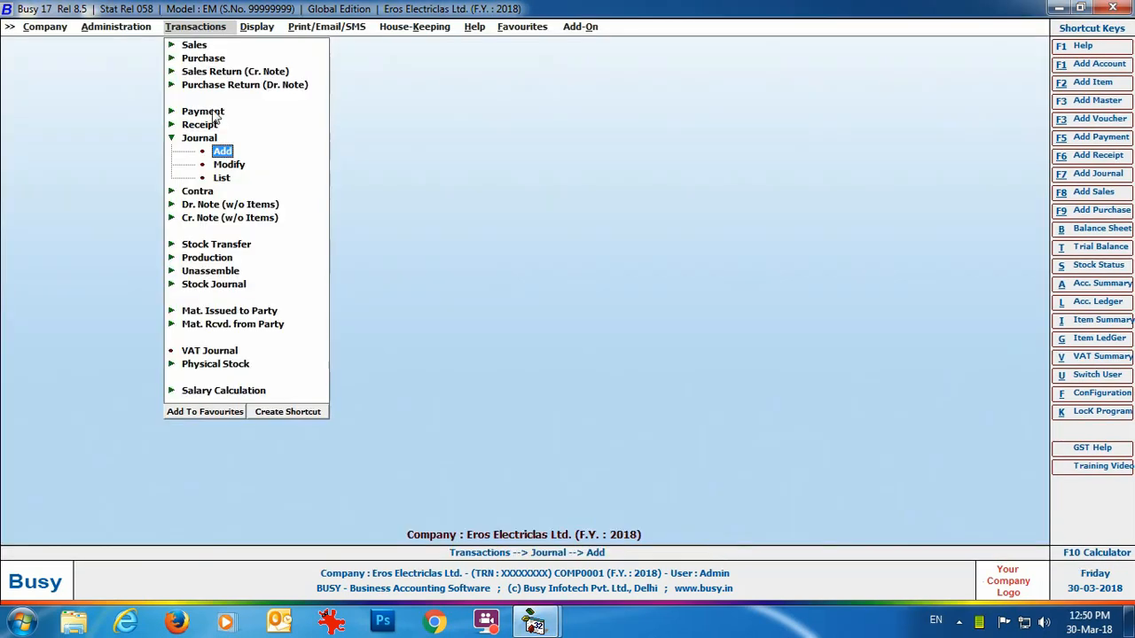
Step: View the VAT nature options in a new Main-series payment voucher dated 10-03-2018 and quit without saving it
left_click(214, 111)
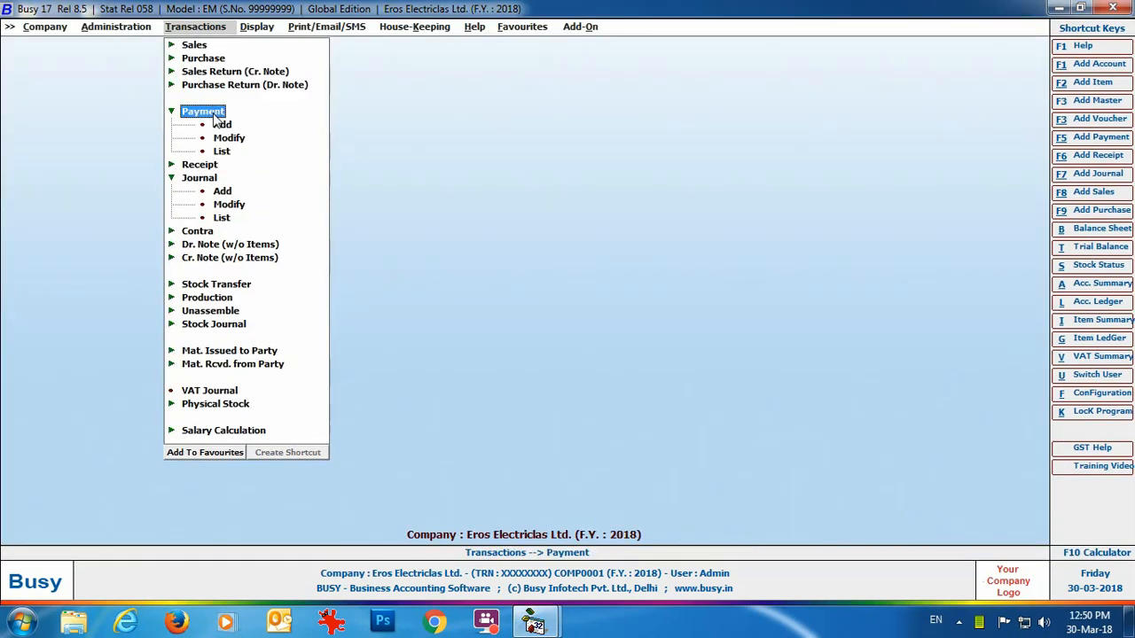
double_click(222, 124)
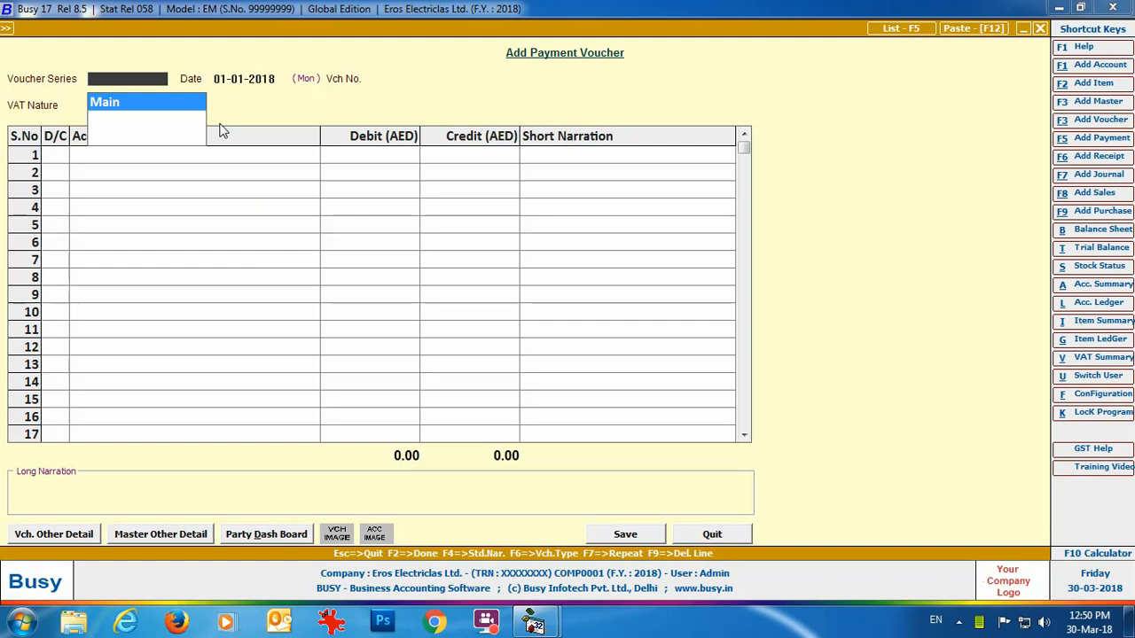
key("Return")
type("10-03")
key("Return")
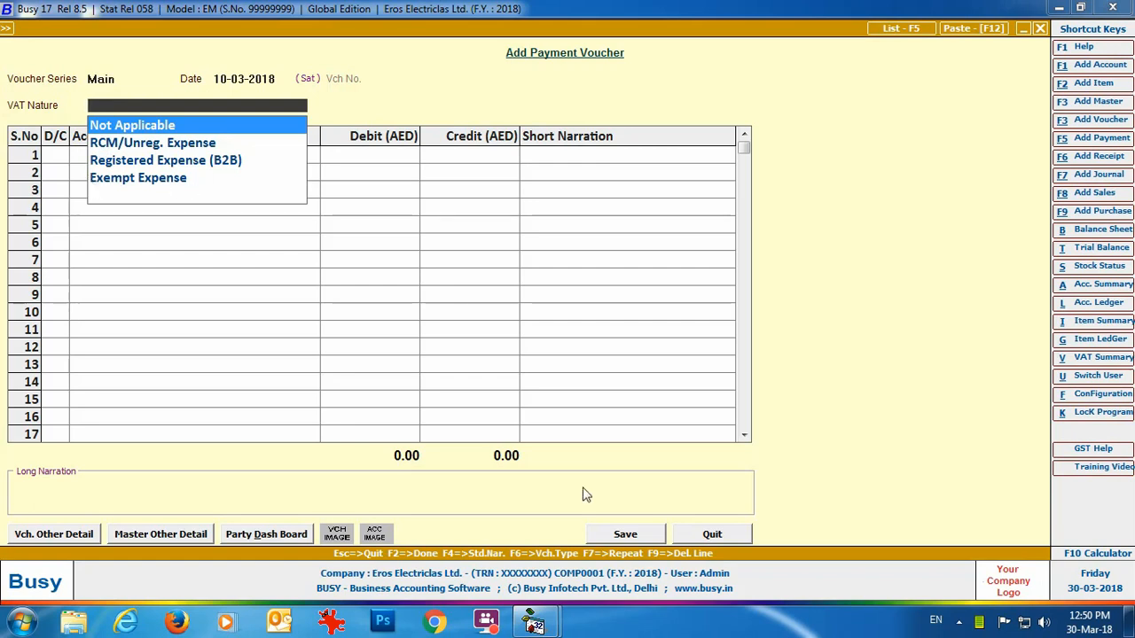
left_click(712, 536)
left_click(712, 537)
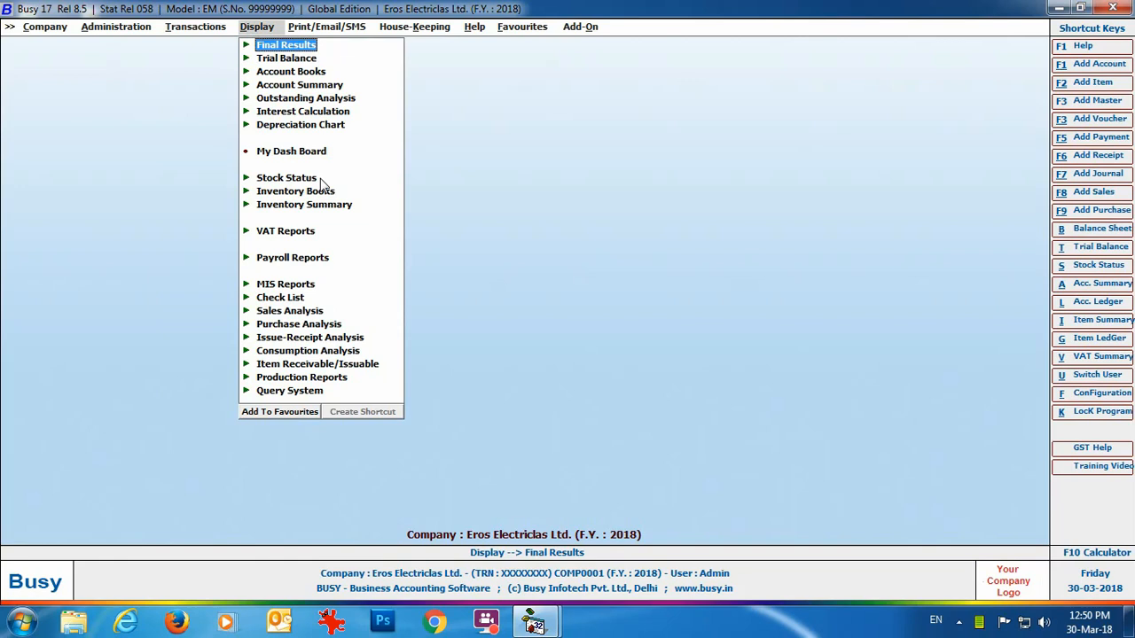
Step: Generate the RCM Tax Register for 01-03-2018 to 31-03-2018 with an RCM tax rate of 5.00
left_click(304, 232)
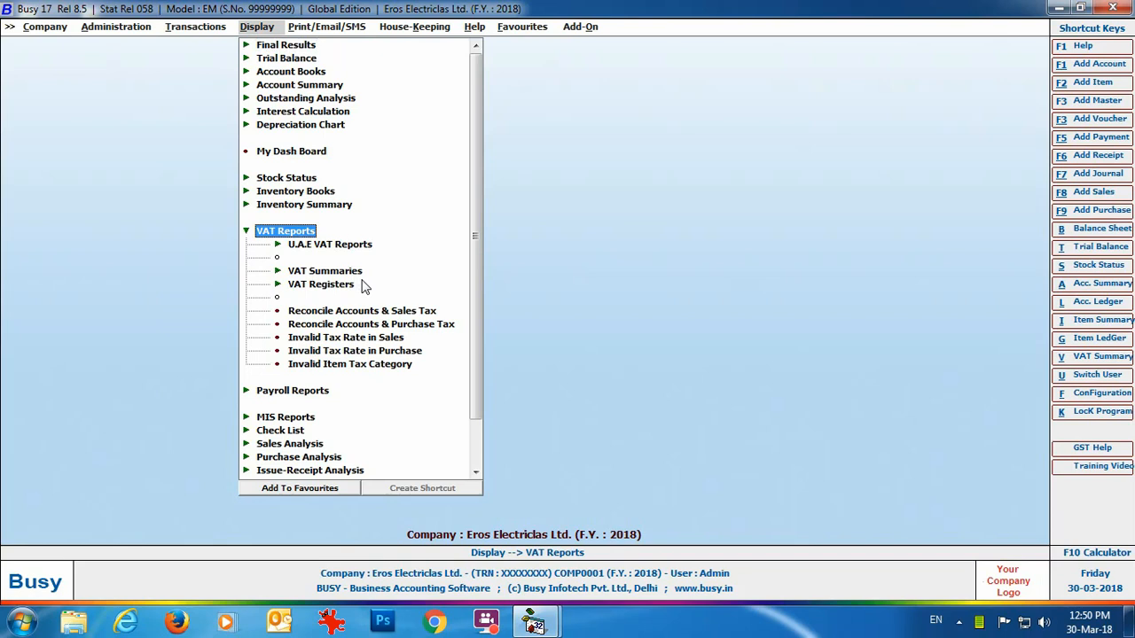
double_click(354, 247)
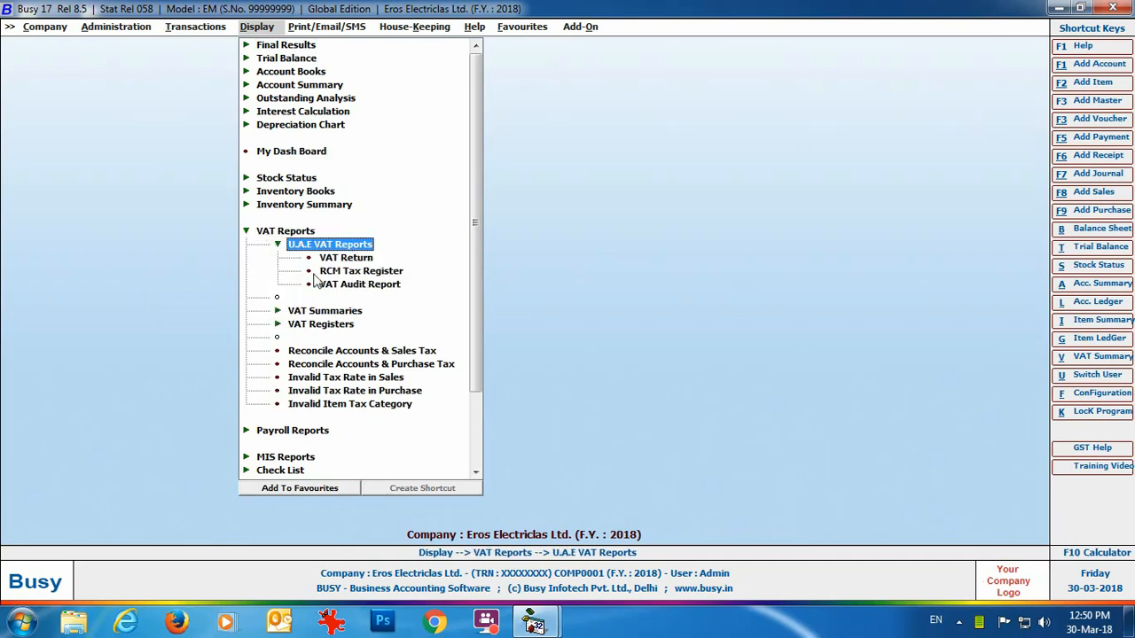
double_click(395, 273)
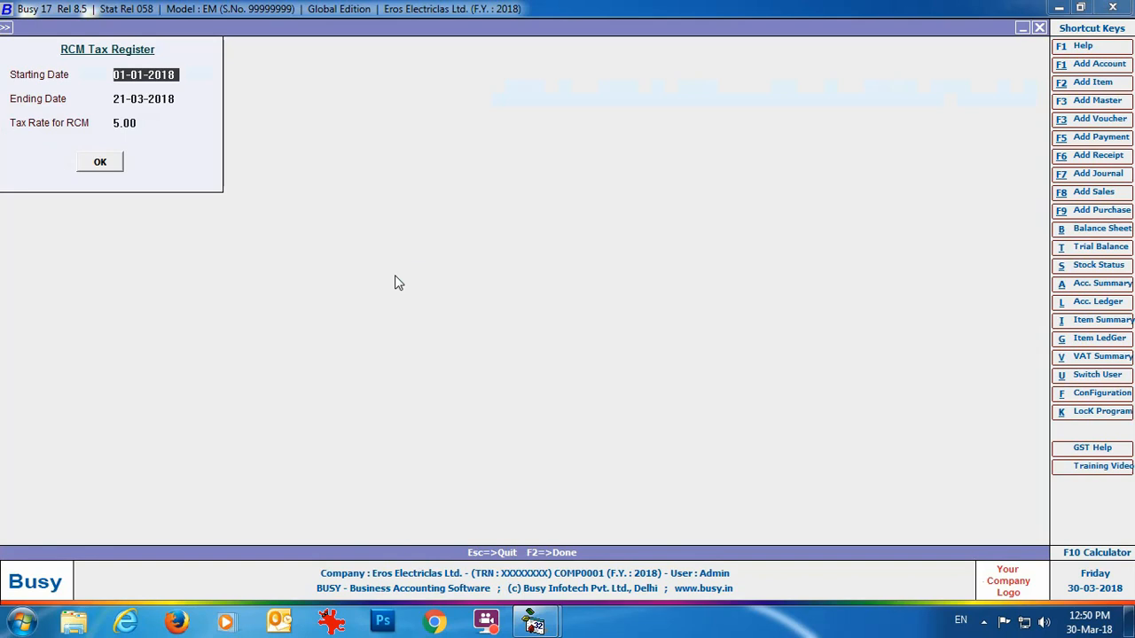
type("01-03")
key("Return")
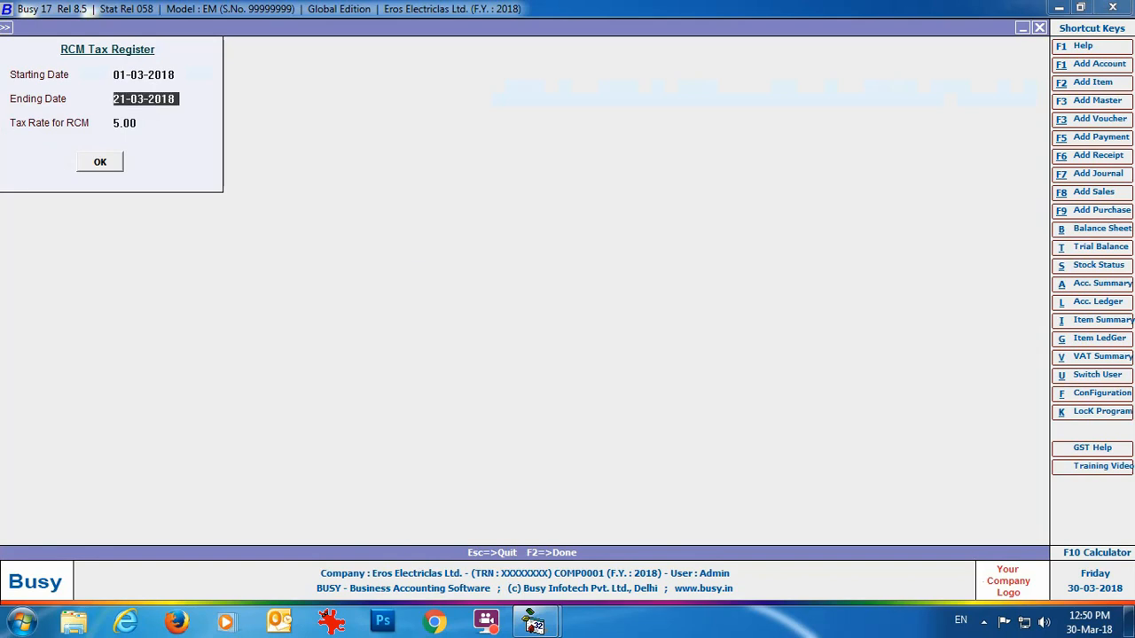
type("31-03")
key("Return")
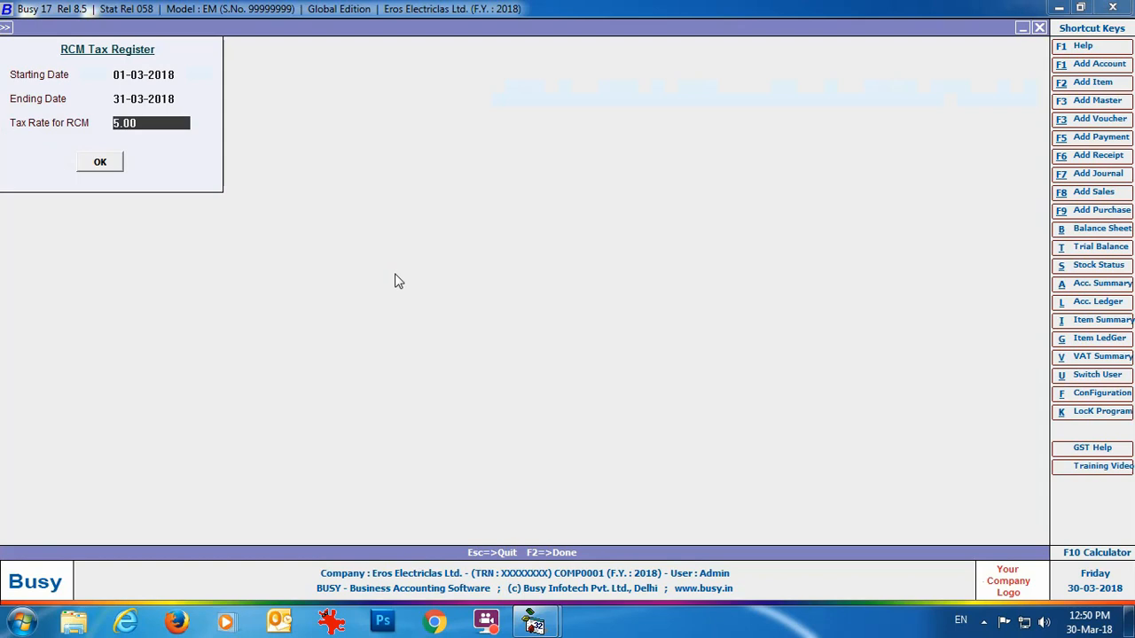
key("Return")
key("Return")
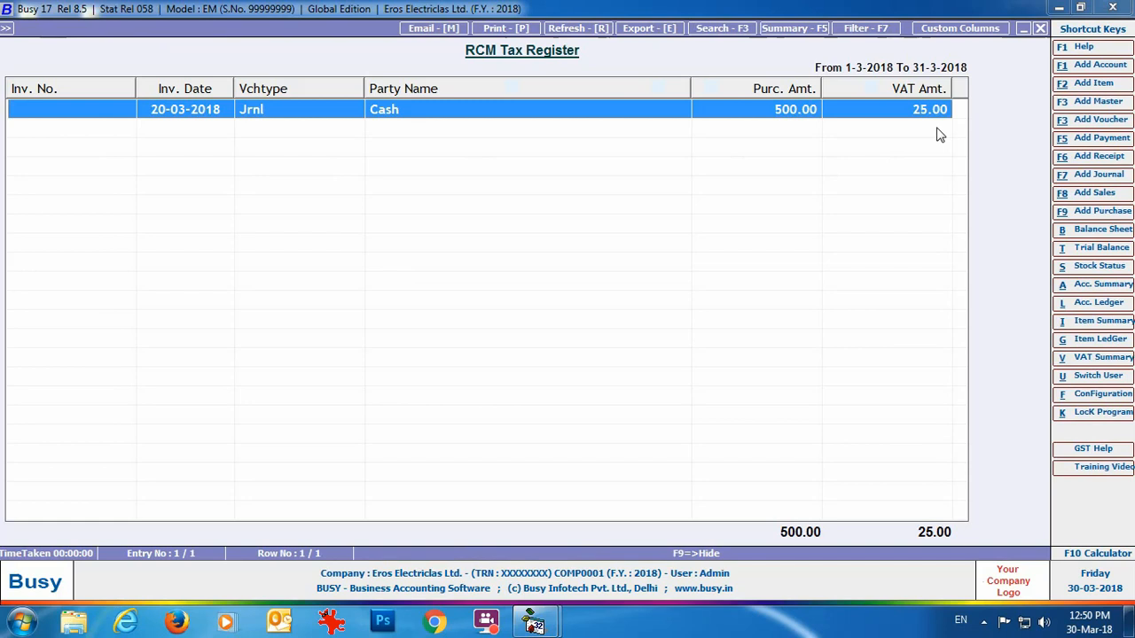
Step: Examine the journal voucher behind the RCM Tax Register entry and close the register
key("Return")
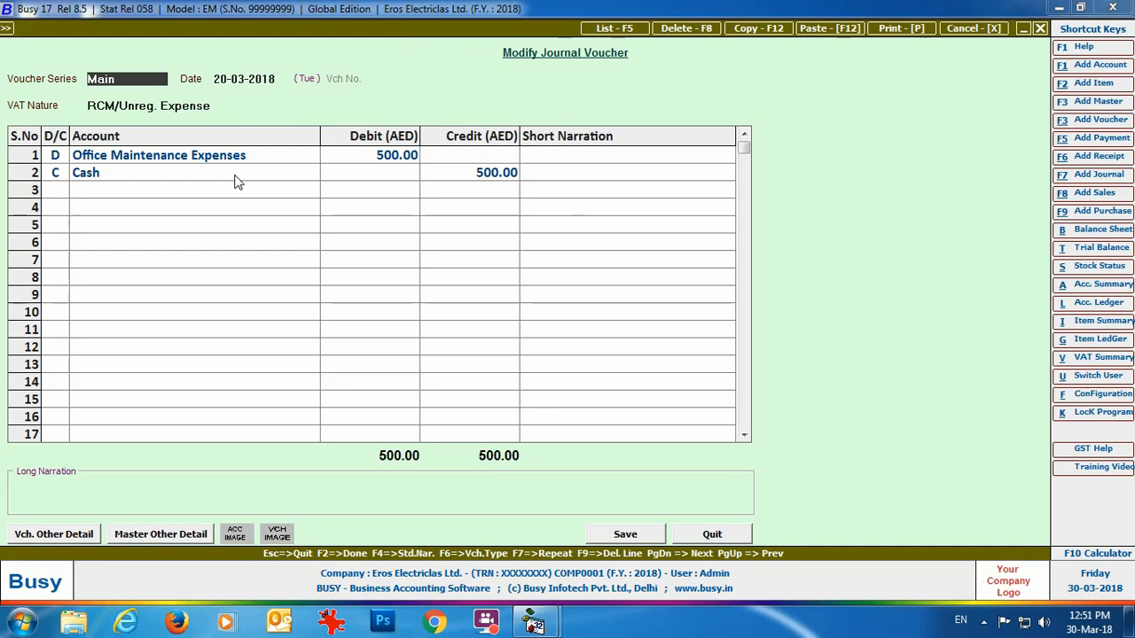
left_click(1040, 29)
left_click(1040, 28)
left_click(1040, 28)
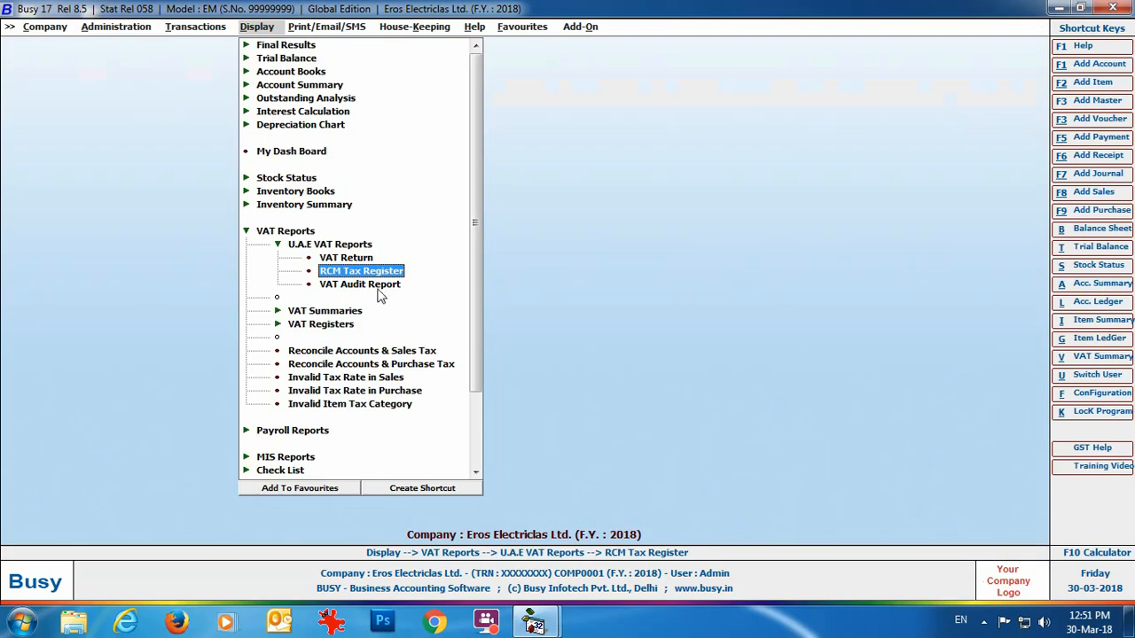
Step: Generate the UAE VAT Return for 01-03-2018 to 31-03-2018
left_click(359, 257)
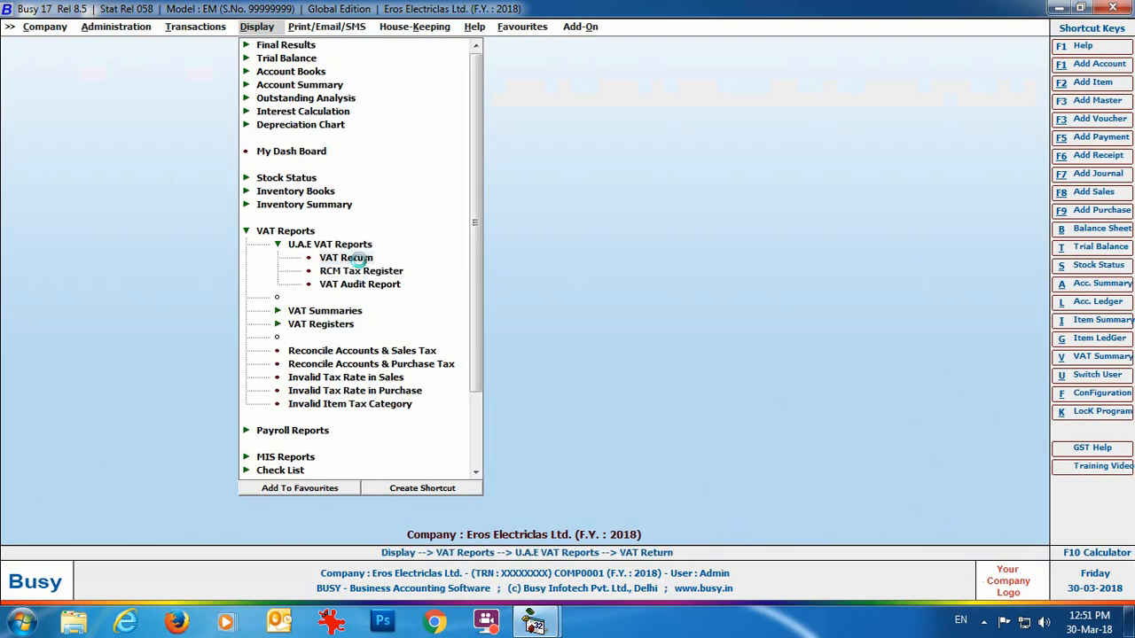
type("01-03-2018")
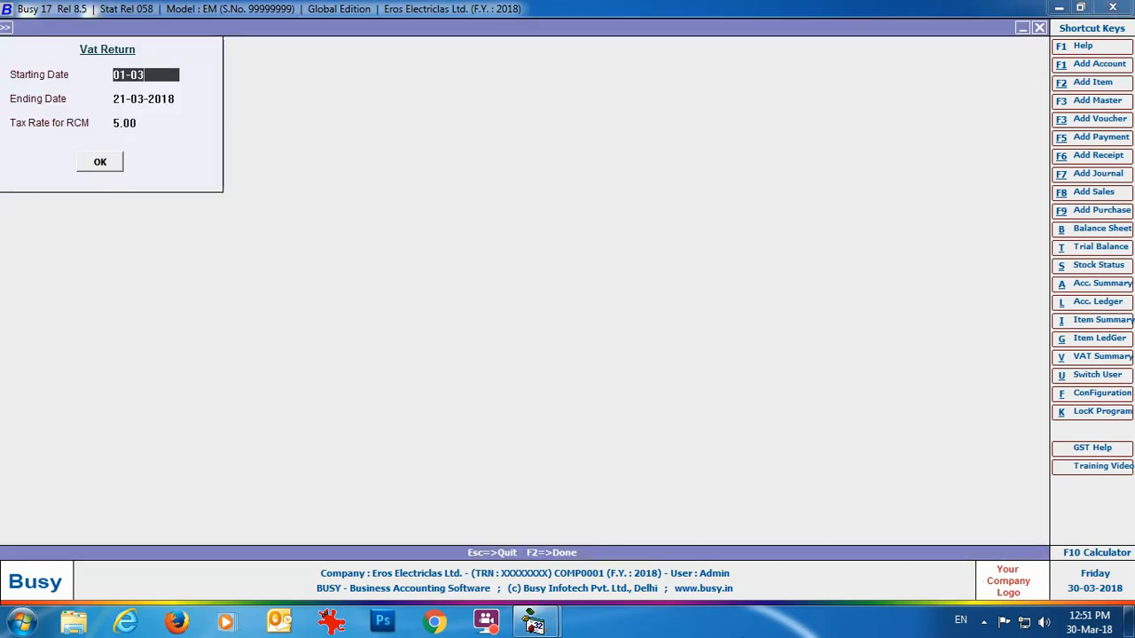
key("Return")
type("31-03")
key("Return")
key("Return")
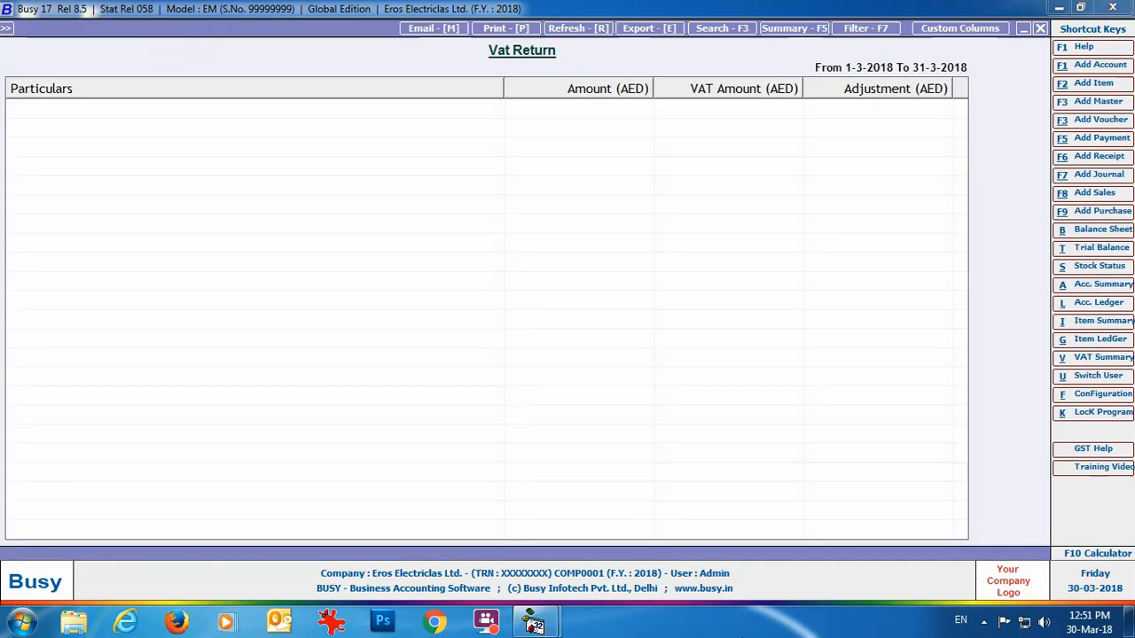
Step: Drill down from Standard rated expenses in the VAT Return to the Abu Dhabi Motors journal voucher and review it
left_click(71, 206)
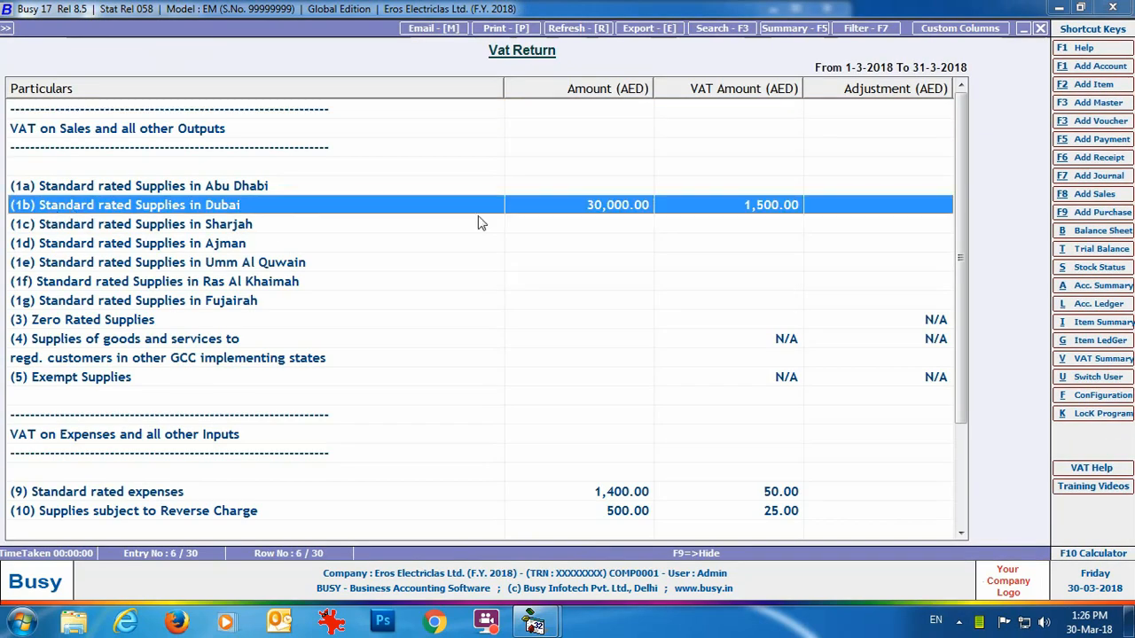
left_click(163, 494)
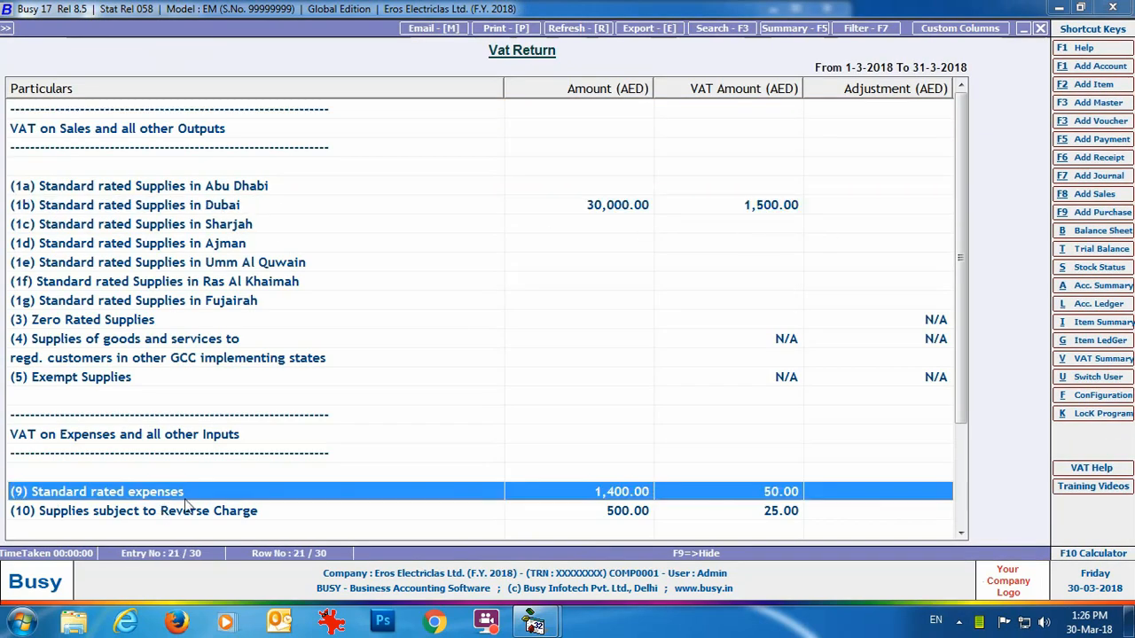
double_click(795, 501)
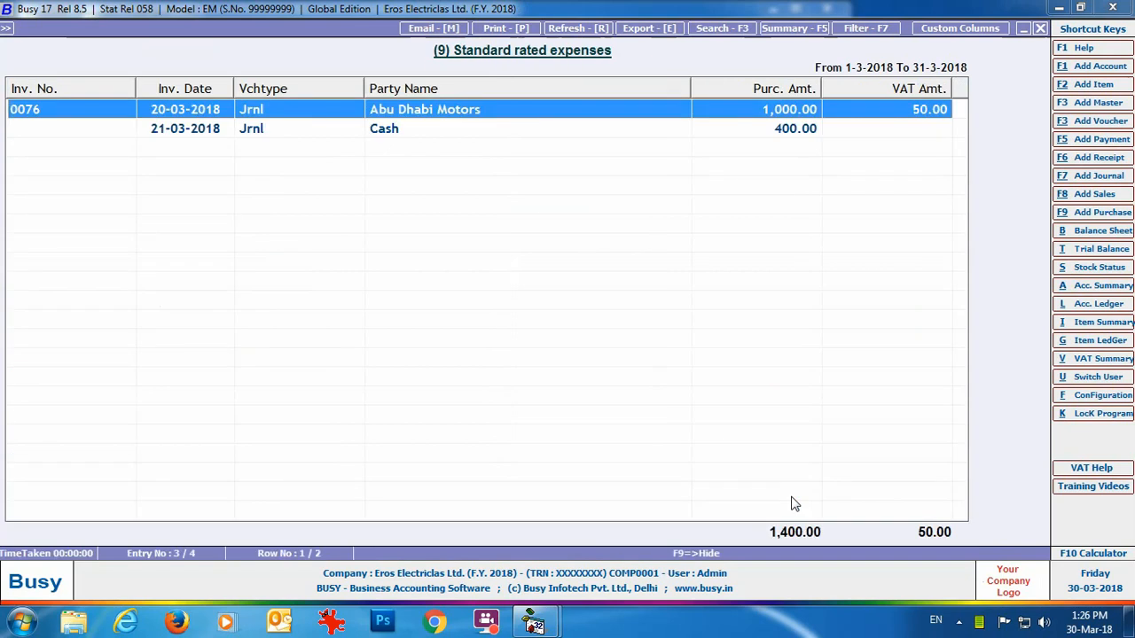
double_click(869, 113)
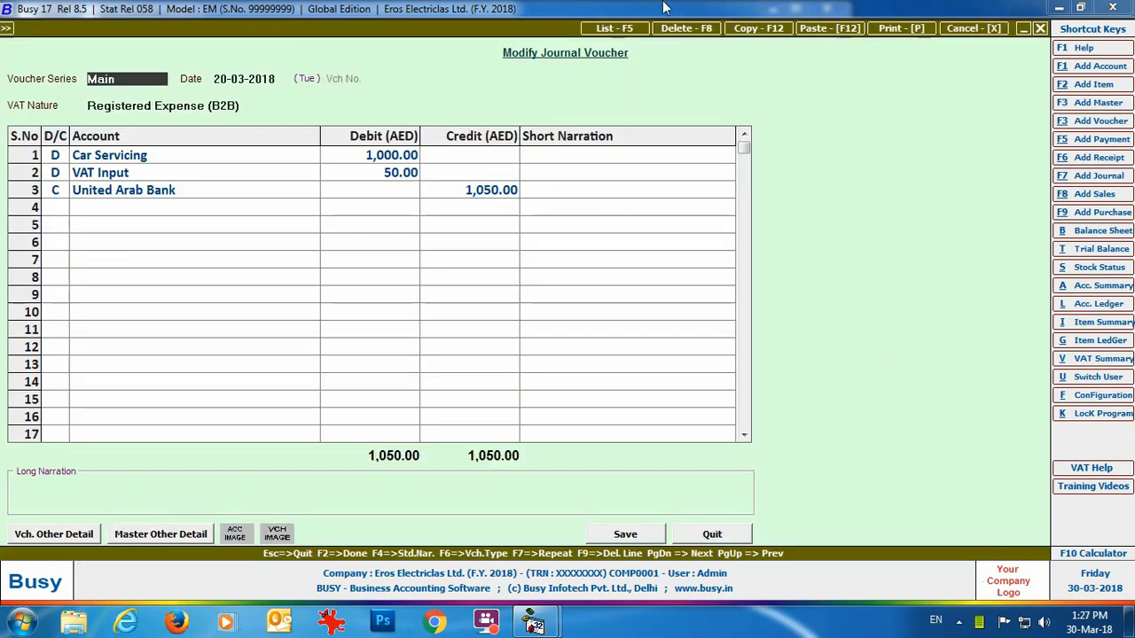
left_click(1042, 31)
Step: Review the Cash journal voucher listed under Standard rated expenses and return to the VAT Return
left_click(519, 130)
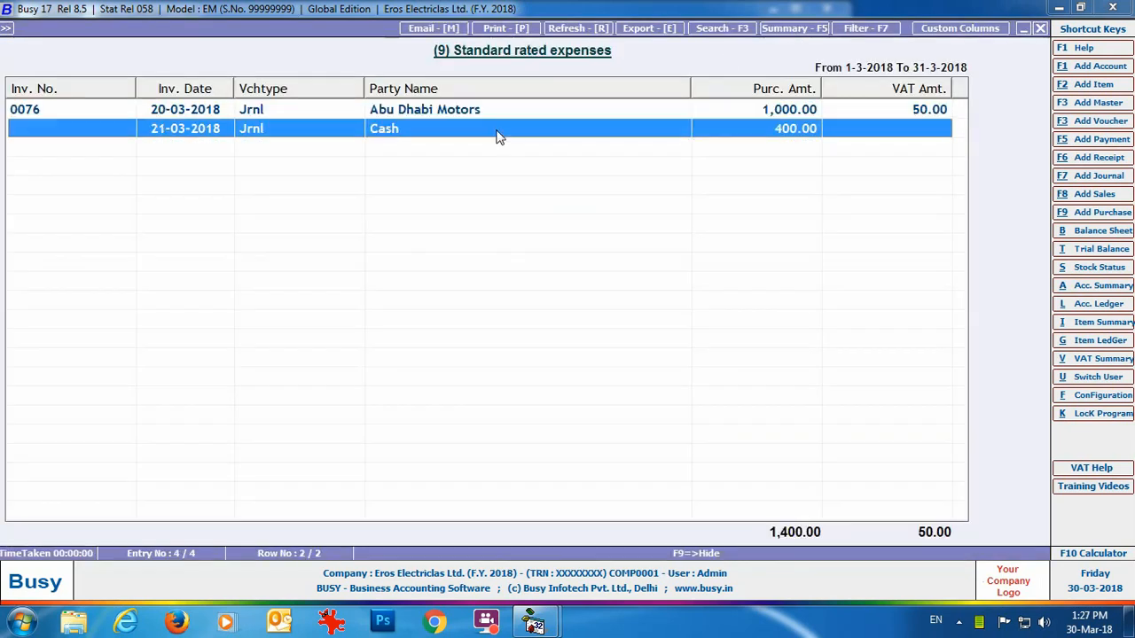
double_click(253, 125)
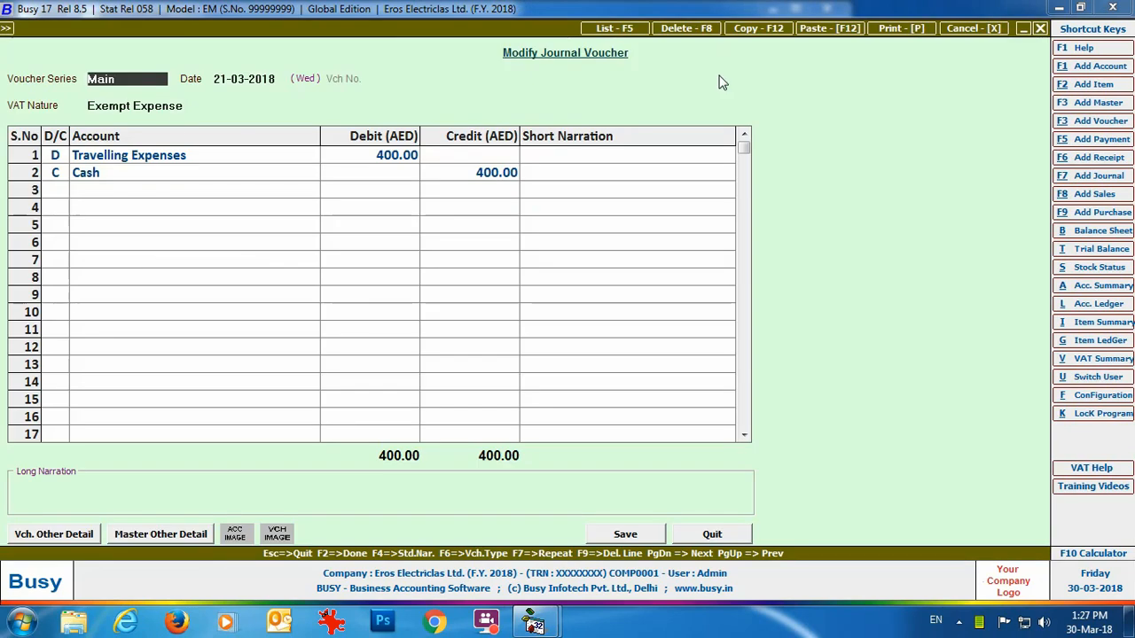
left_click(1040, 28)
left_click(1039, 29)
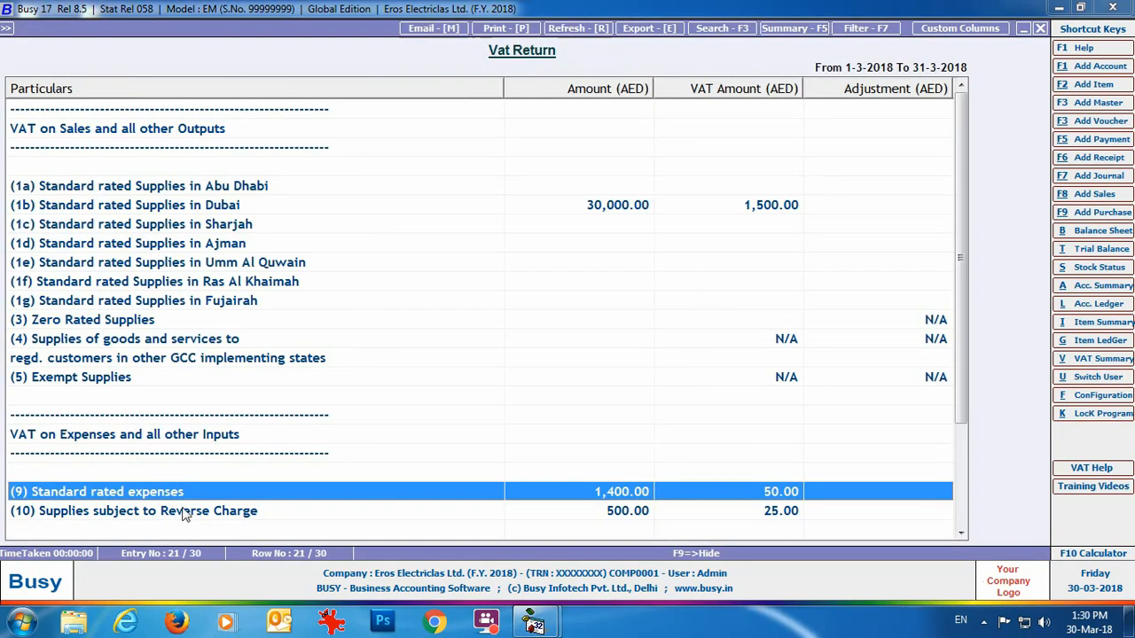
Step: Examine the Supplies subject to Reverse Charge and Net VAT Due figures in the VAT Return, and close the report
left_click(170, 516)
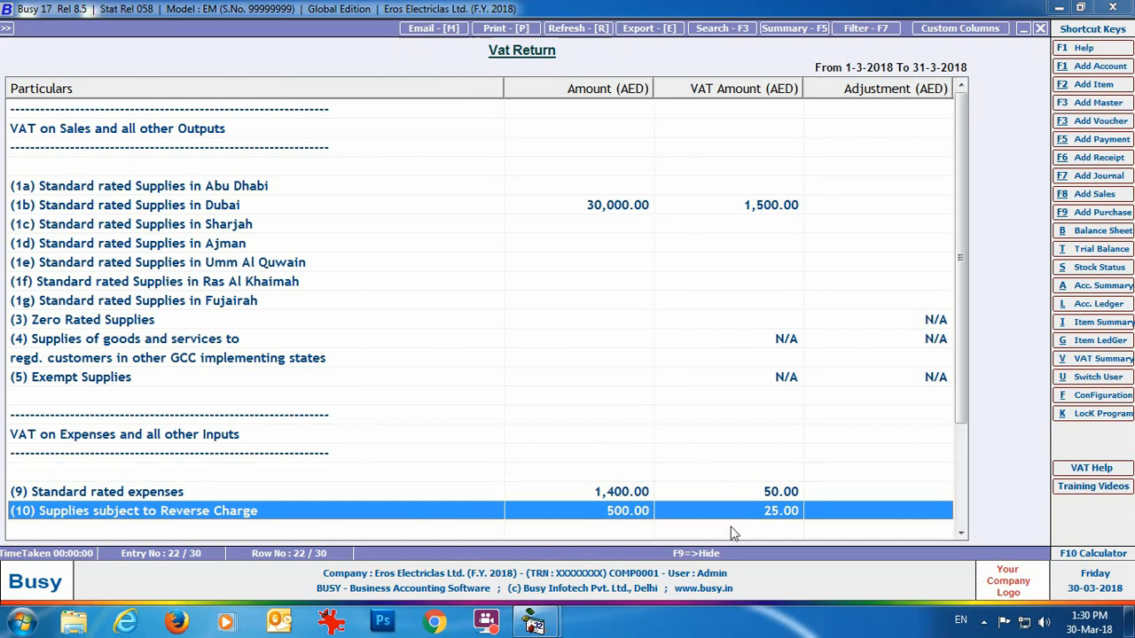
left_click_drag(970, 375, 965, 514)
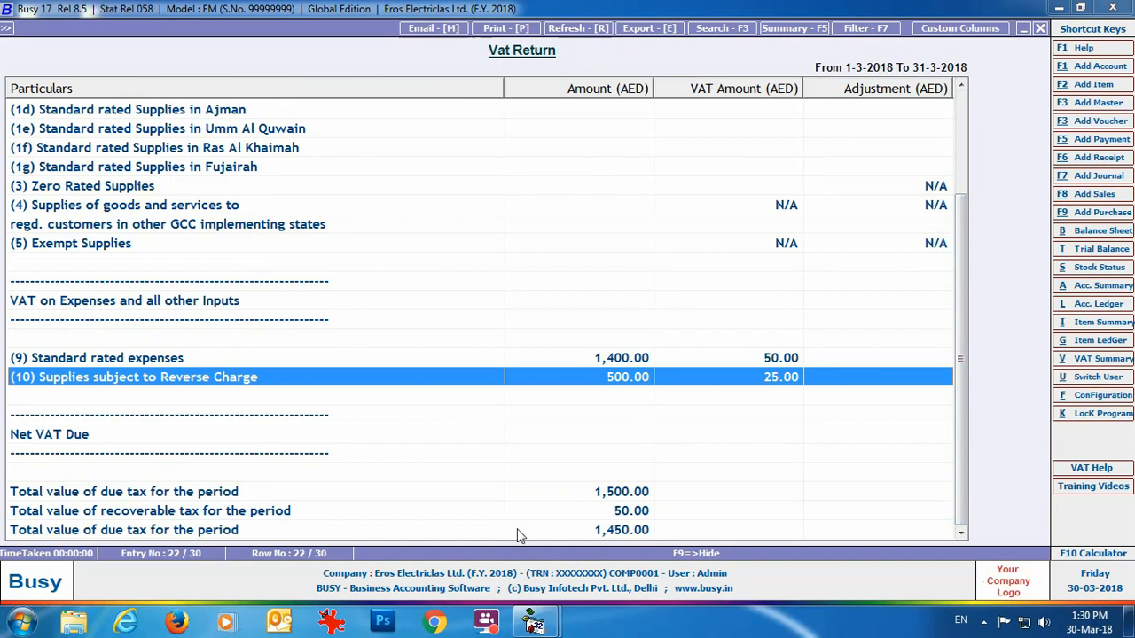
left_click(637, 532)
left_click(1041, 28)
left_click(1041, 29)
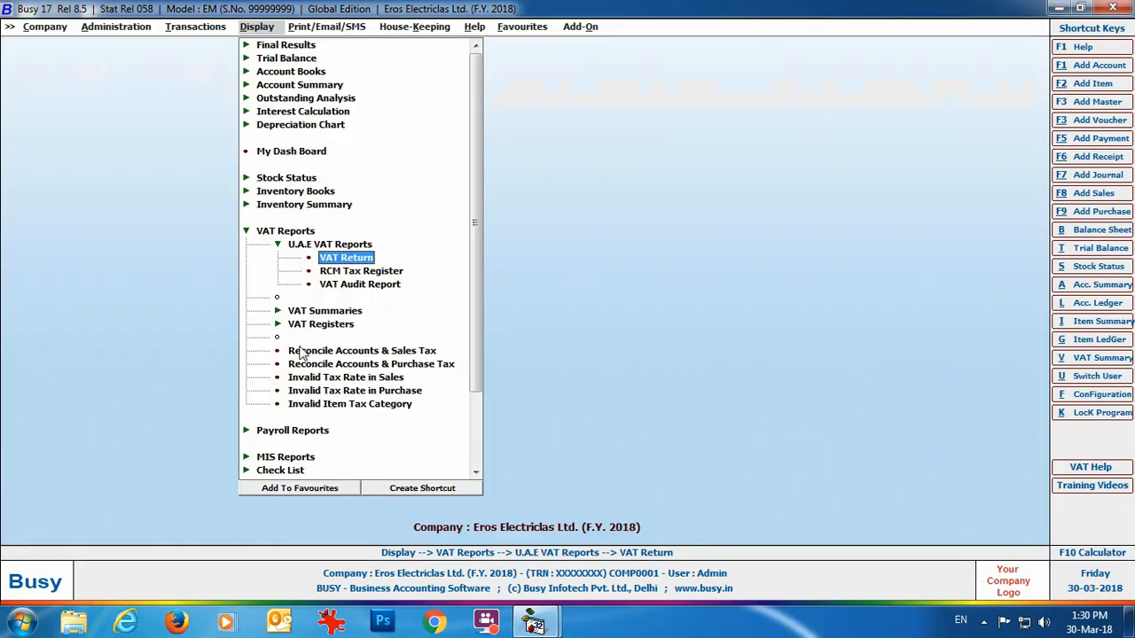
Step: Generate the VAT Summary for 01-03-2018 to 31-03-2018, review it and close the report
left_click(323, 311)
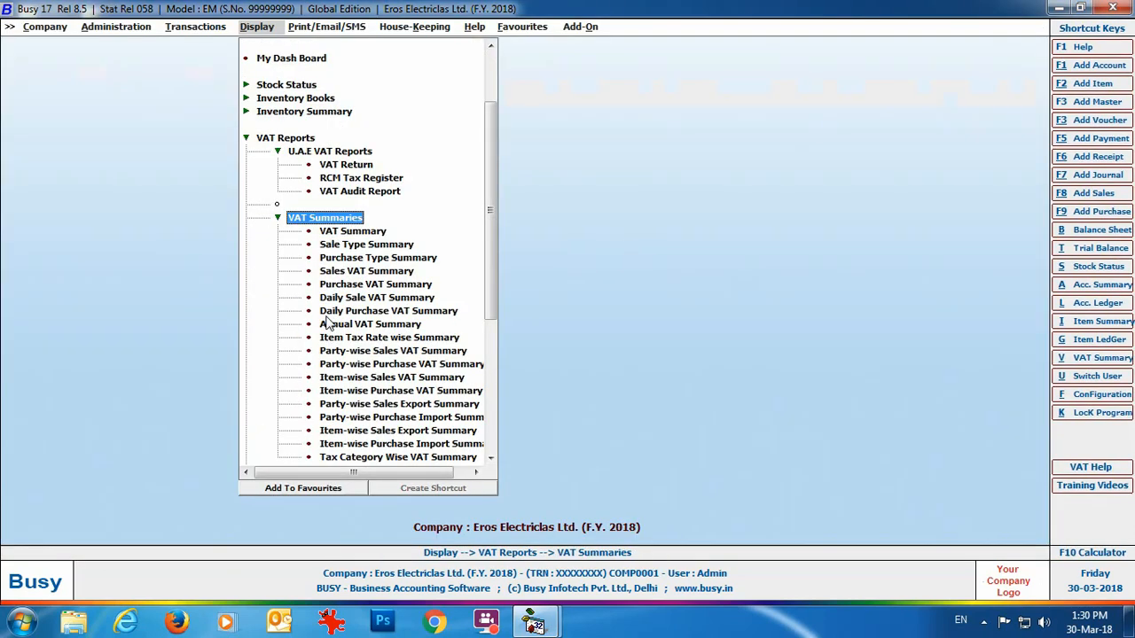
double_click(347, 232)
key("Return")
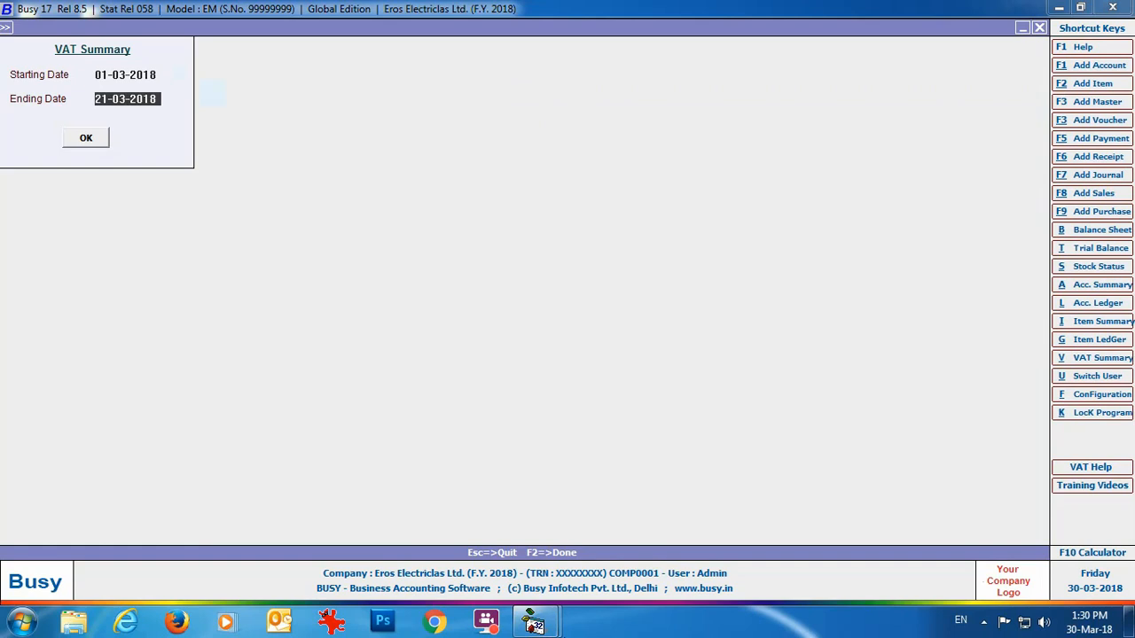
type("31-03")
key("Return")
key("Return")
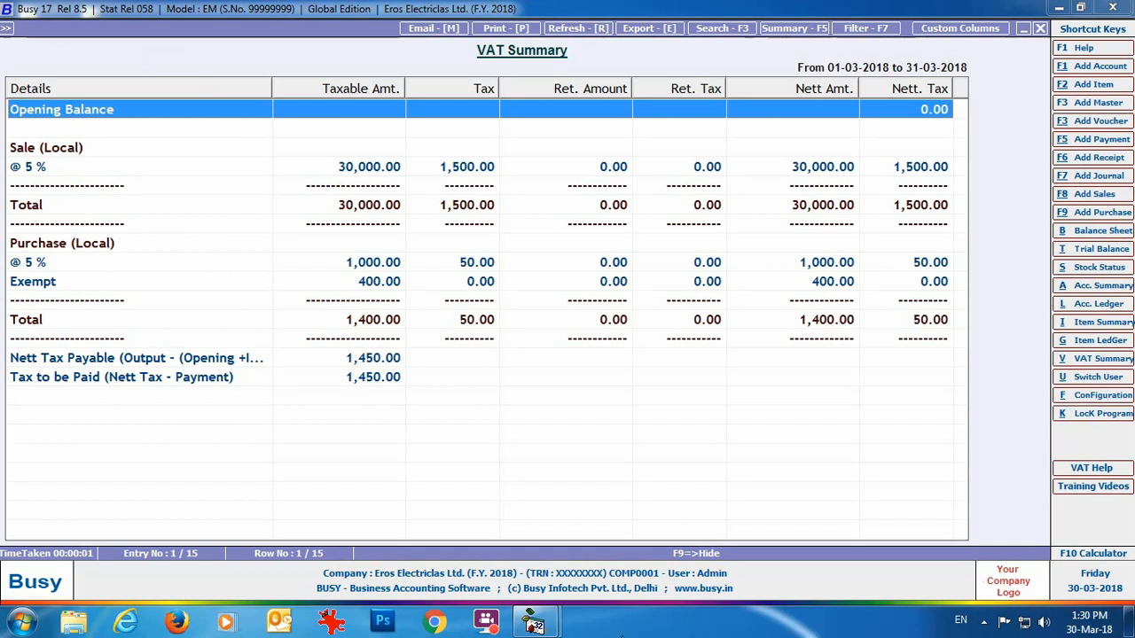
key("Escape")
key("Escape")
key("Escape")
key("Escape")
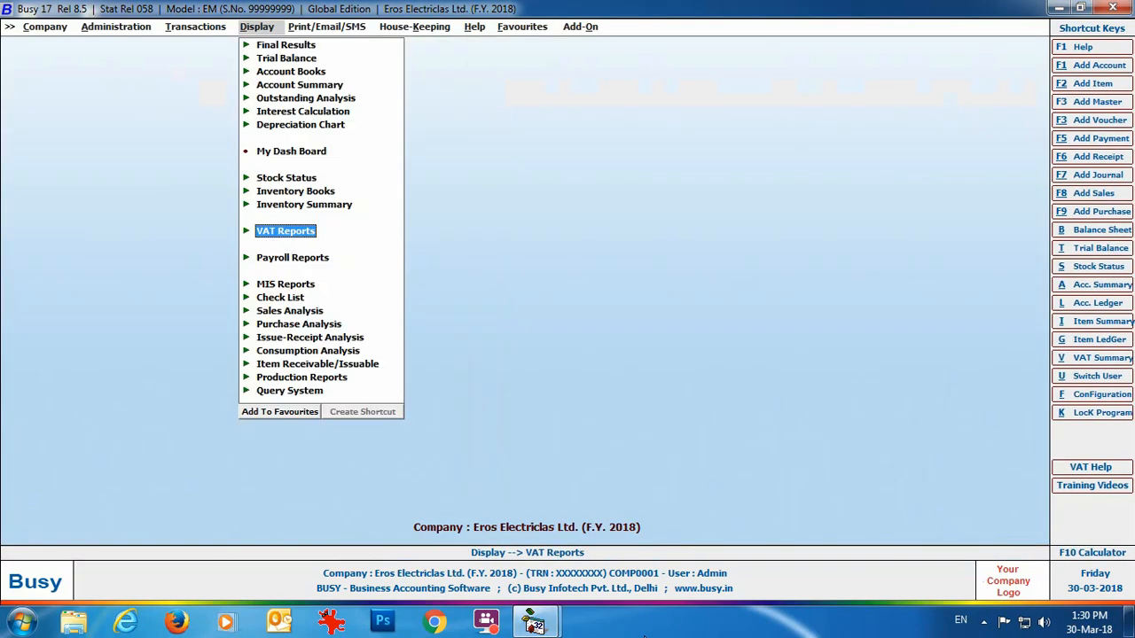